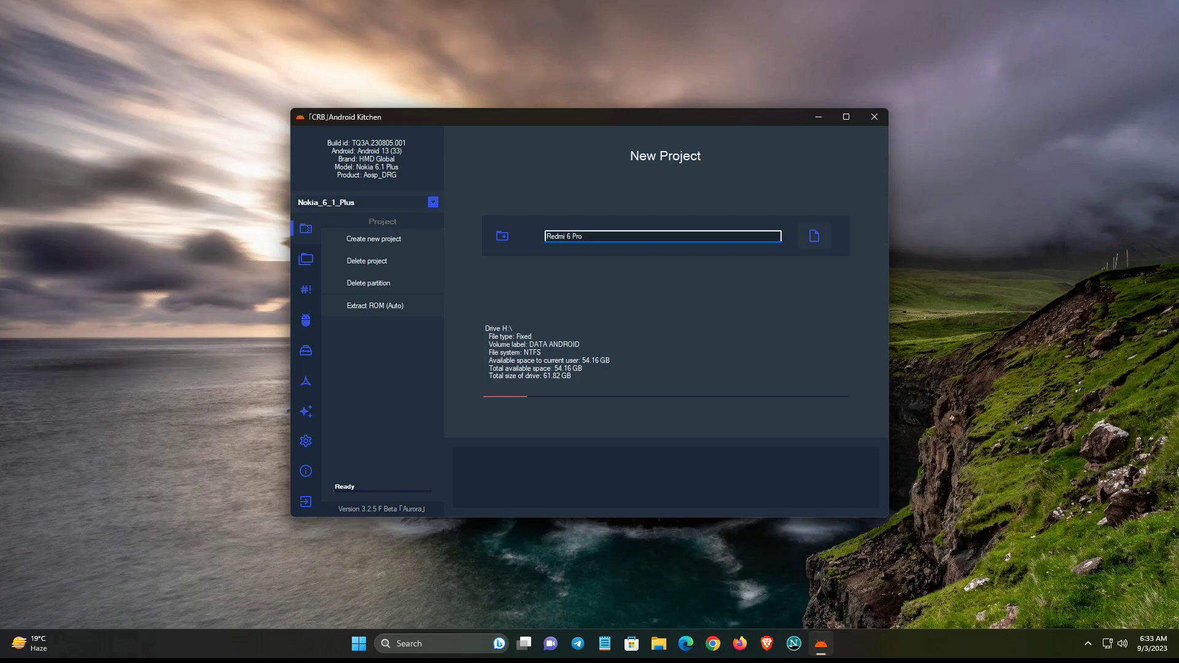
Step: Create the project Redmi 6 Pro and browse for its source ROM in MASTER PROGRAM > ANDROID OS > REDMI 6 PRO on MASTER (J:)
left_click(813, 236)
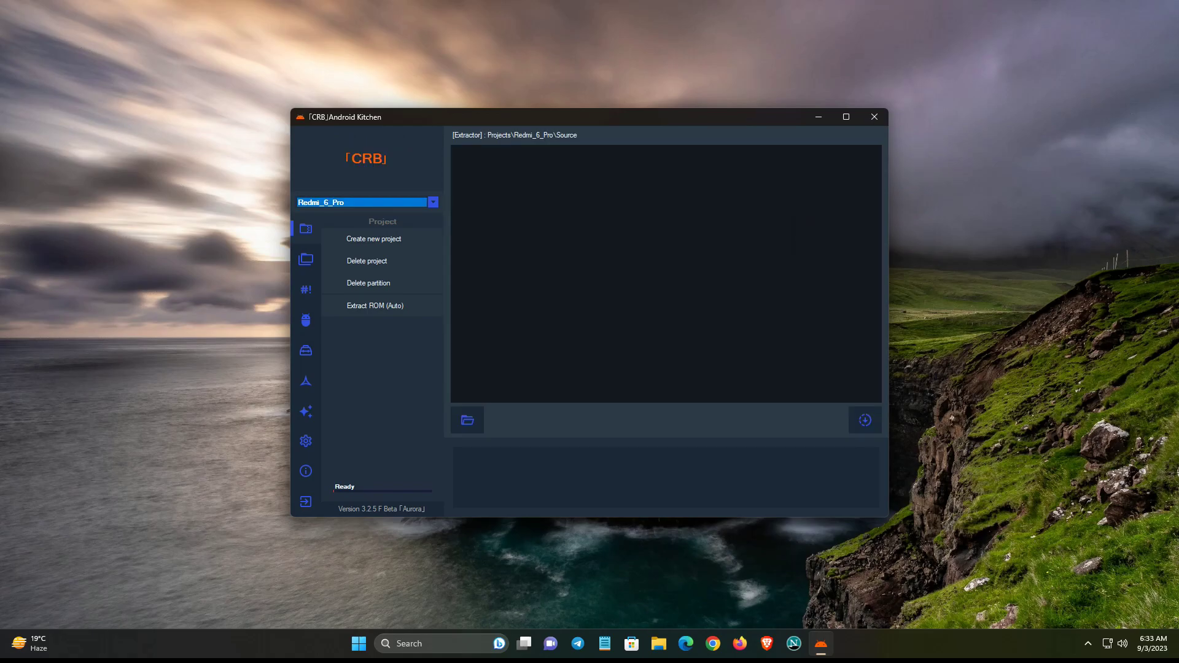
left_click(467, 419)
scroll(341, 344, "down", 5)
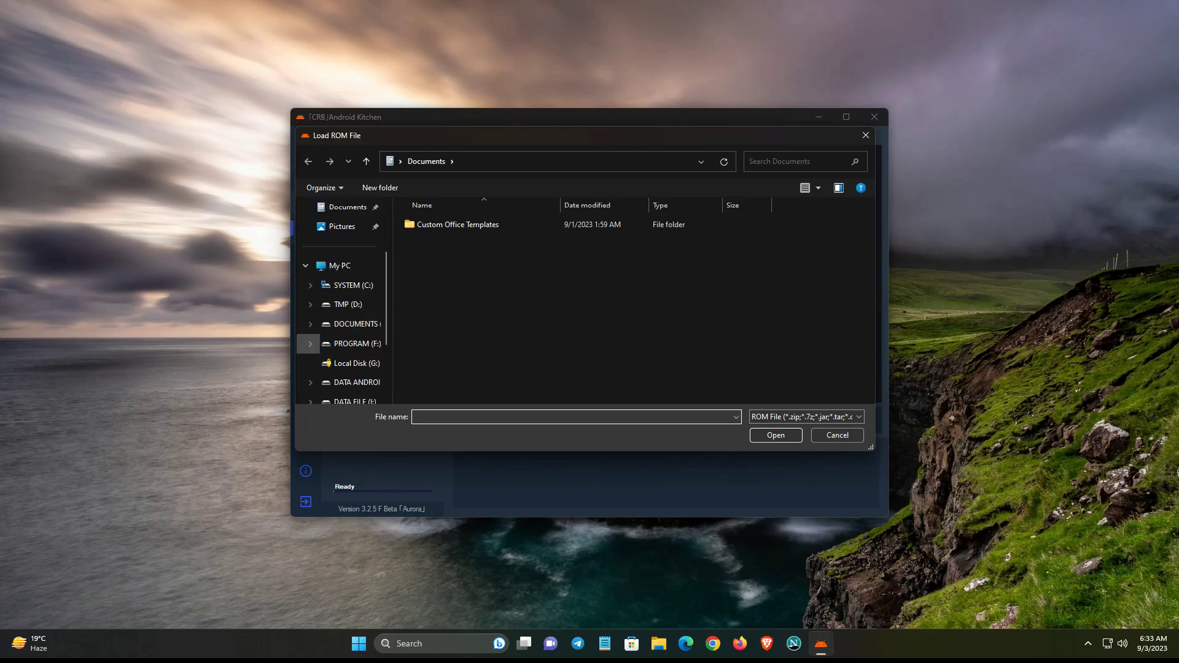
left_click(352, 304)
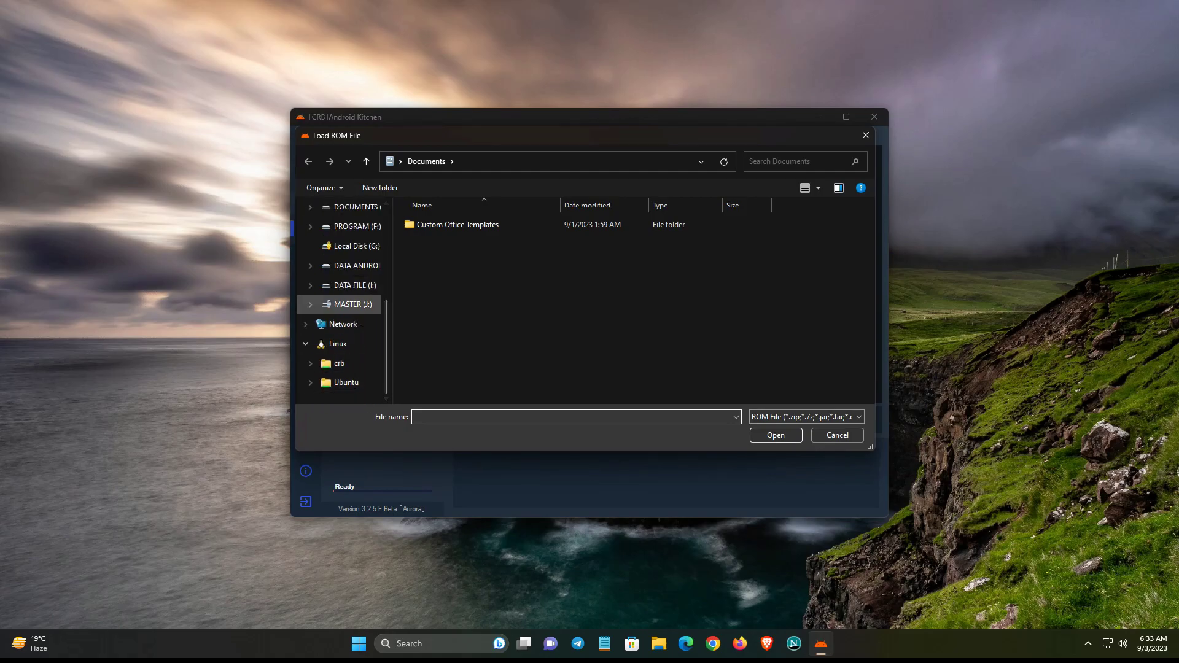
left_click(462, 244)
double_click(463, 243)
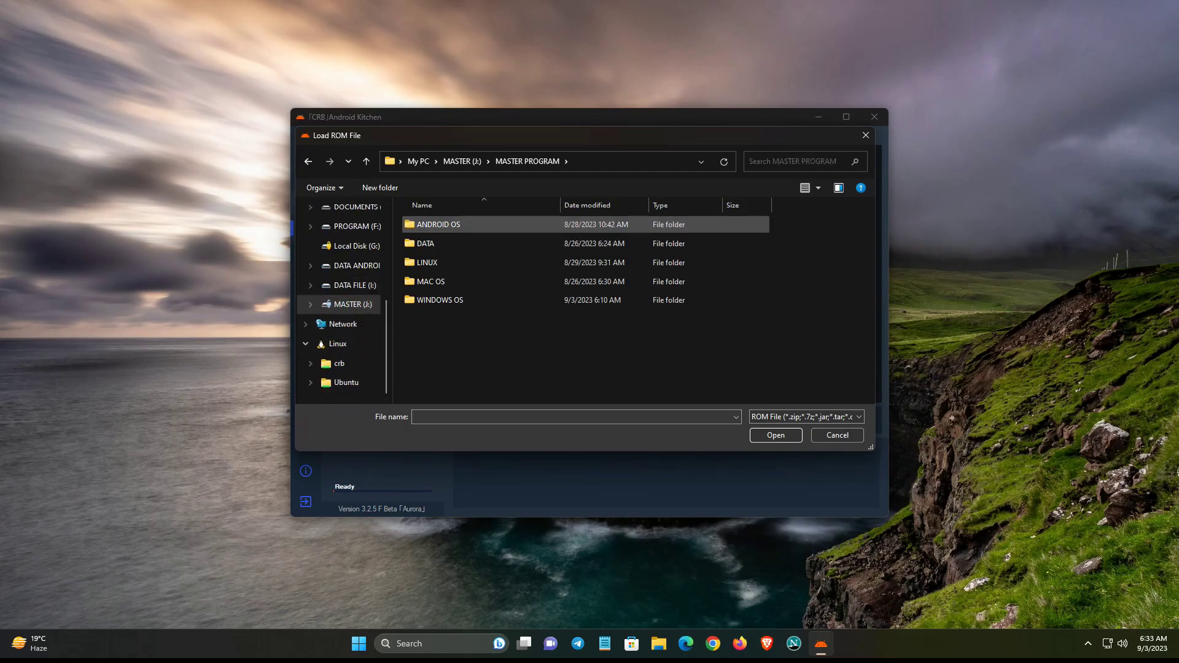
double_click(464, 225)
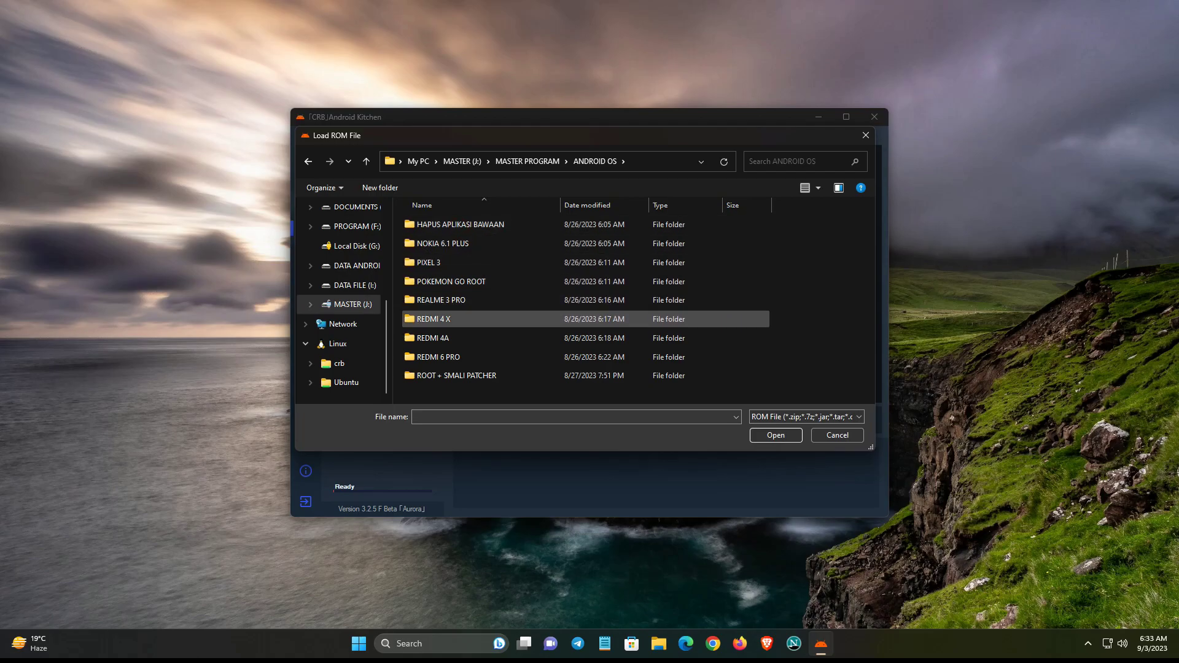
double_click(441, 300)
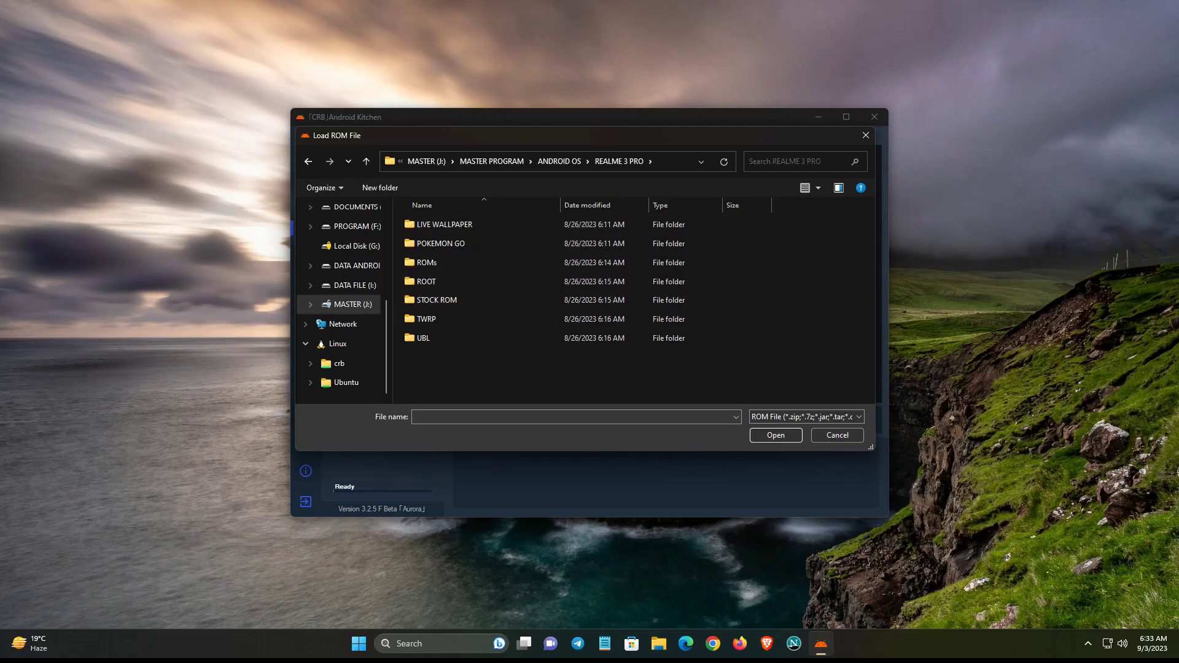
left_click(366, 161)
double_click(438, 357)
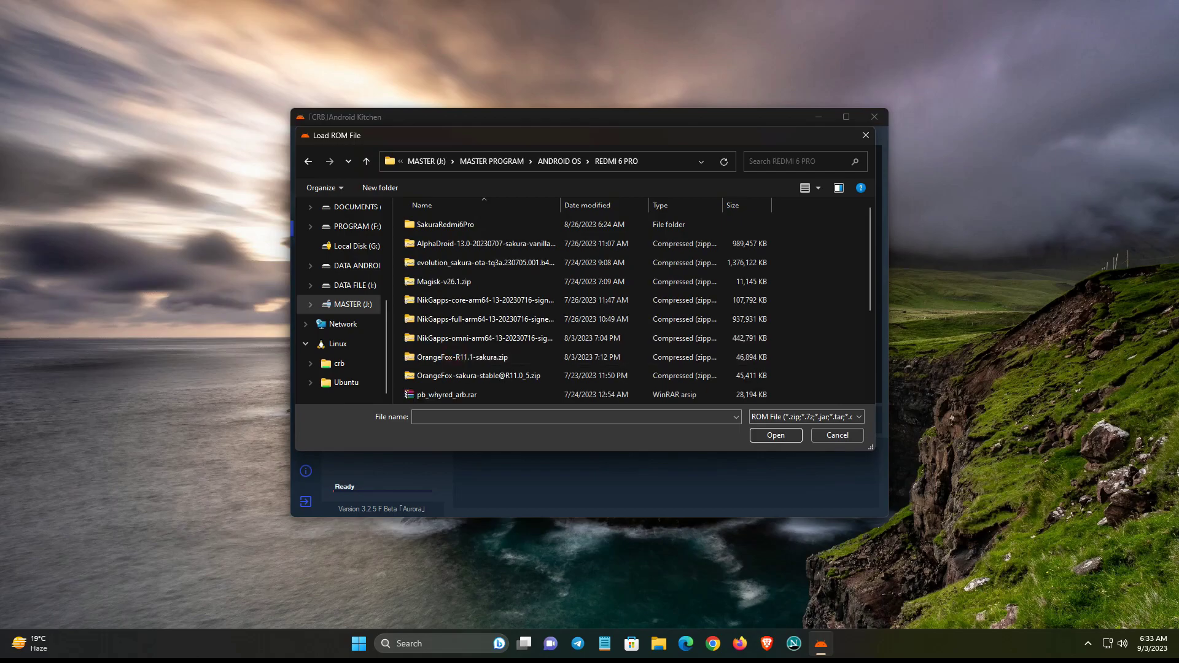
scroll(466, 344, "down", 3)
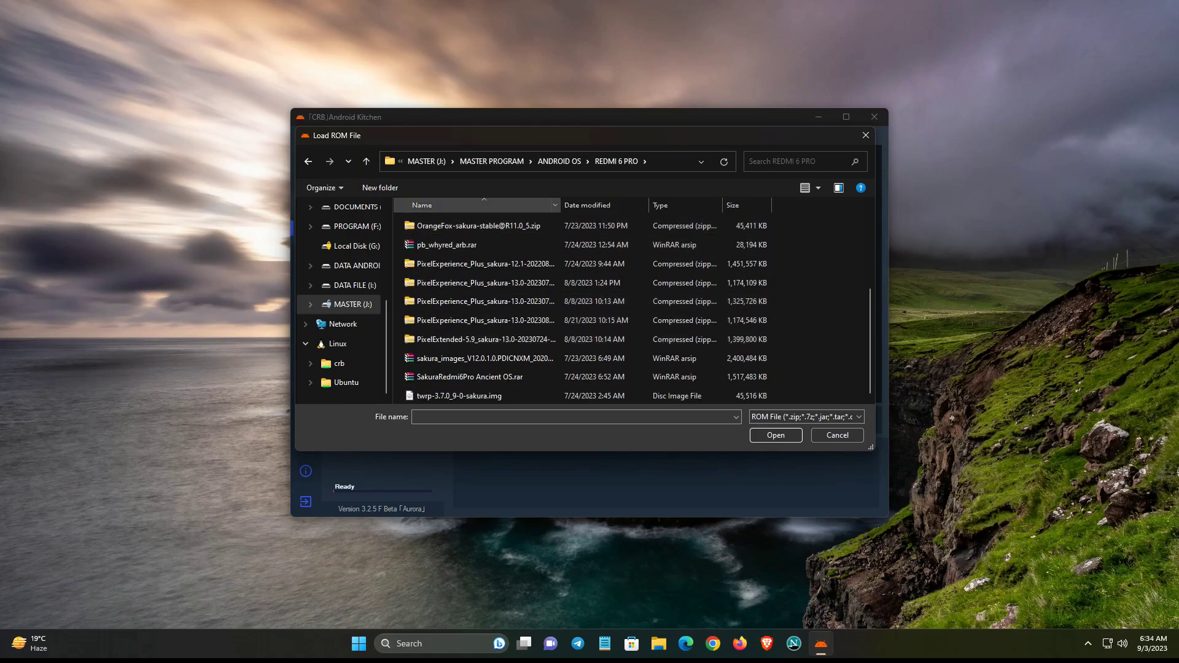
left_click_drag(560, 205, 664, 205)
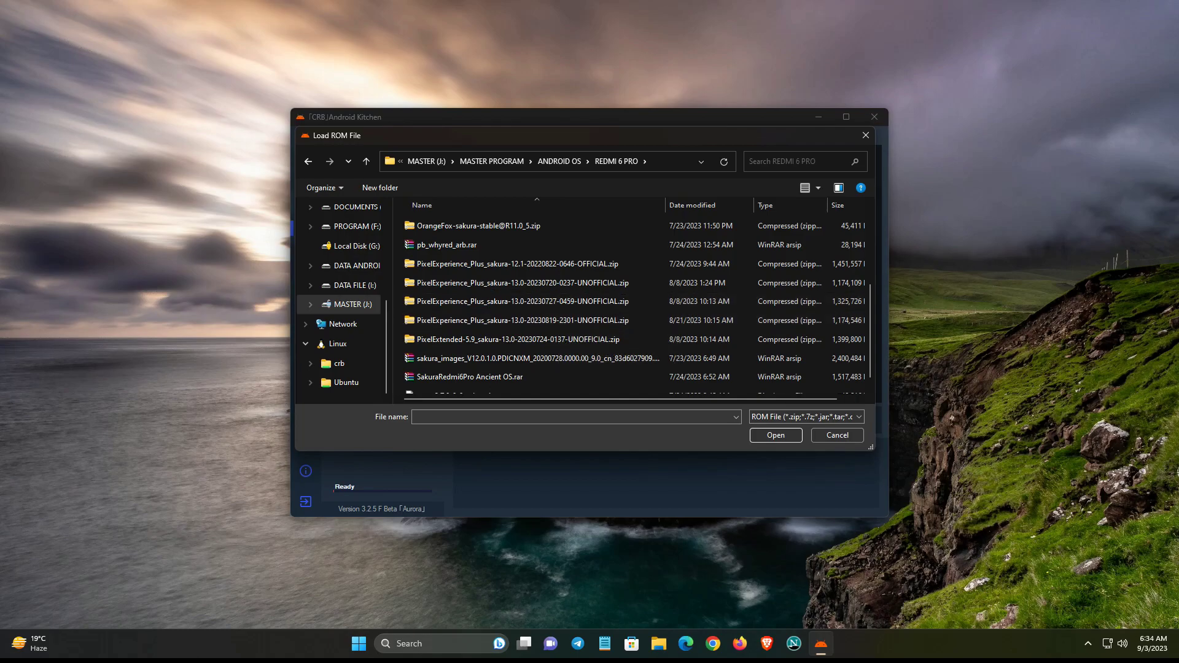
scroll(590, 334, "down", 1)
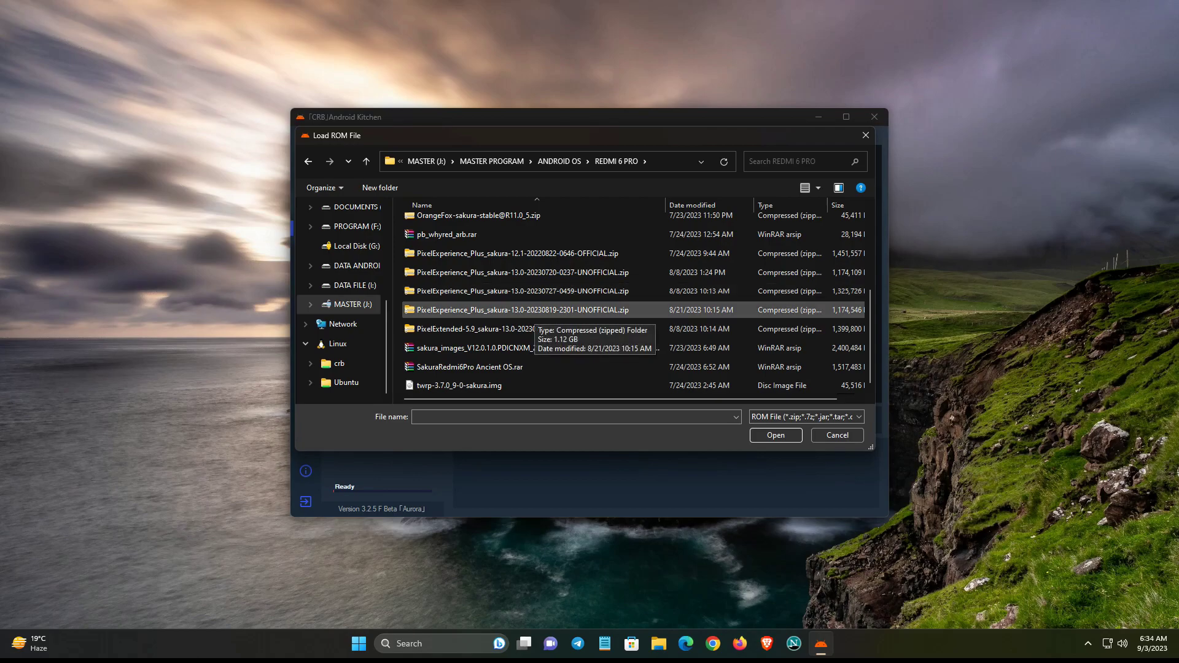
left_click(529, 310)
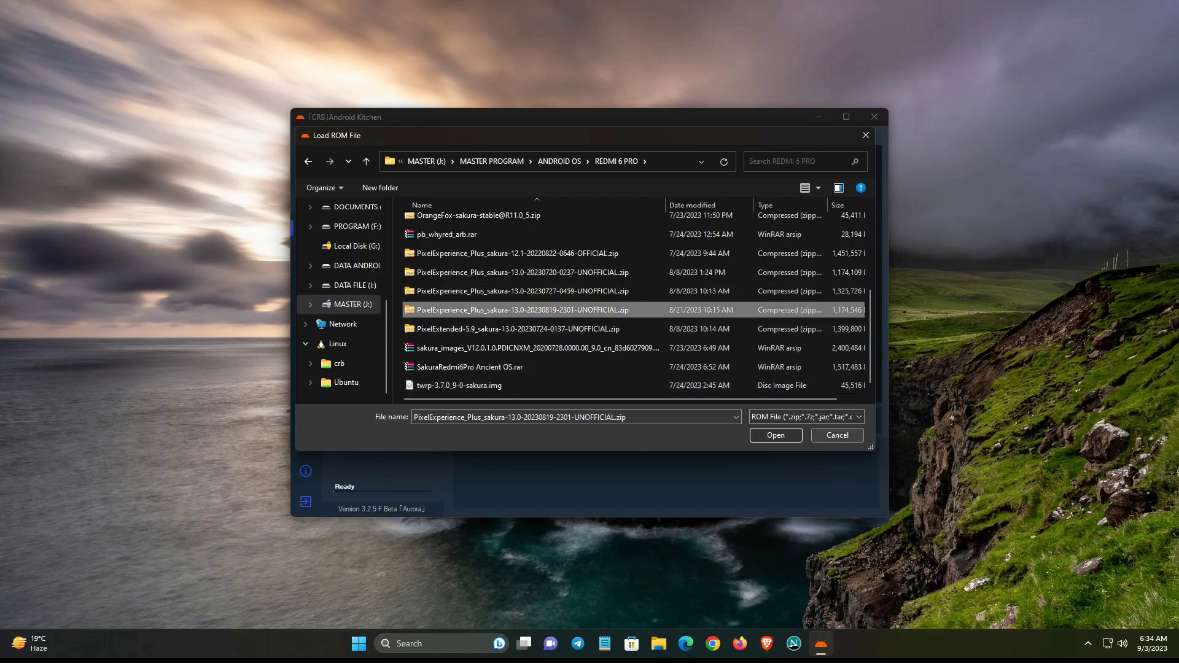
left_click(776, 435)
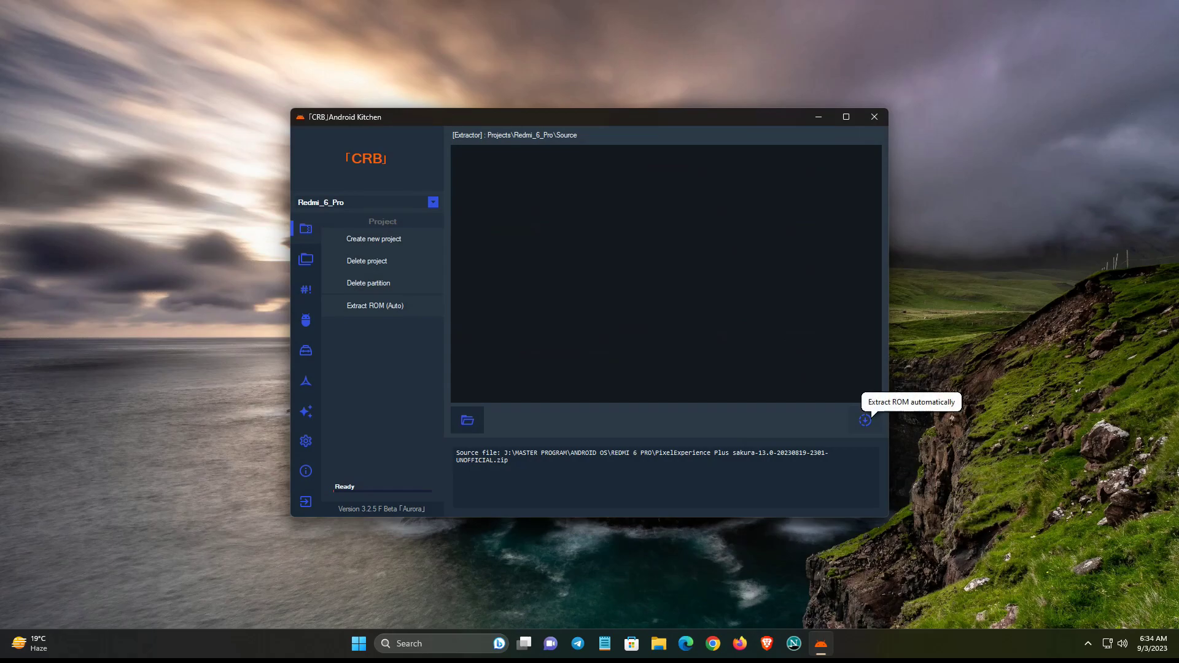
left_click(865, 421)
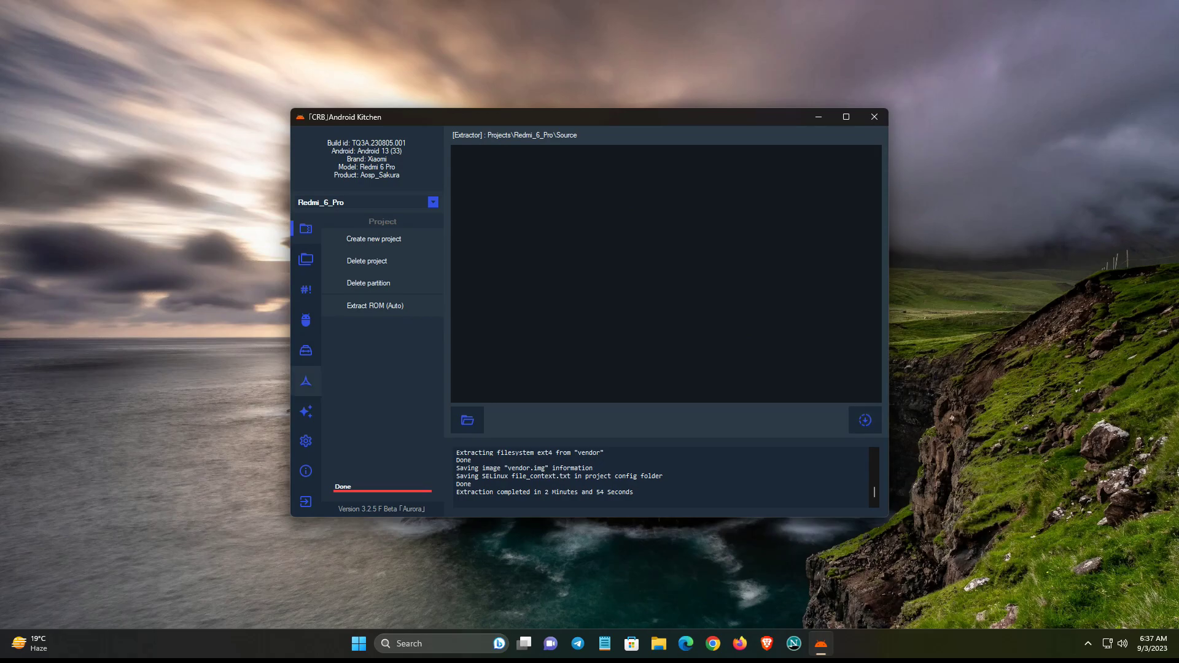
Step: Open the Redmi_6_Pro project's extracted ROM folder
left_click(305, 259)
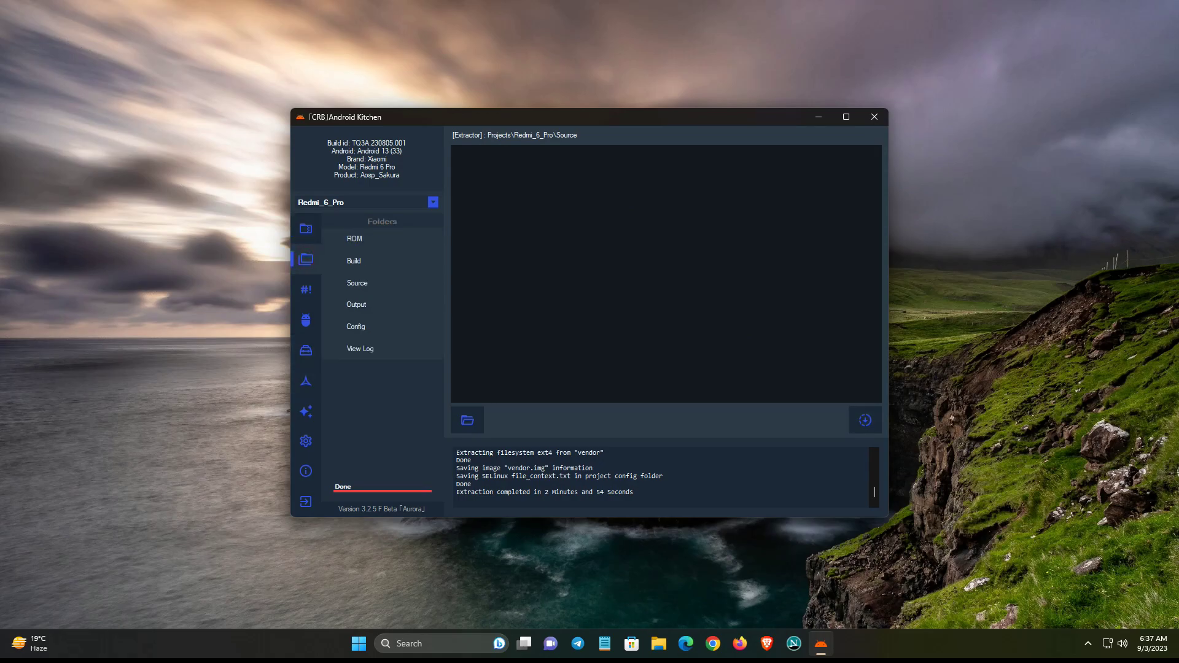
left_click(349, 241)
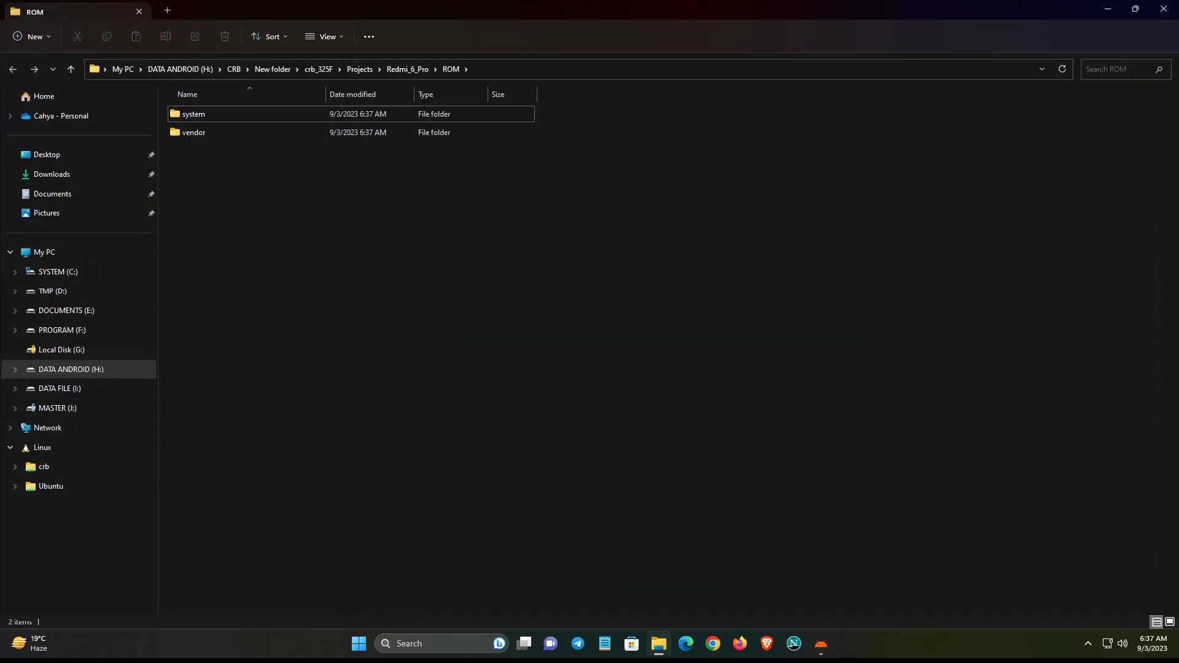
key("Down")
key("Up")
key("Down")
key("Up")
Step: Go to the system > system > framework folder inside the ROM folder and select services.jar
double_click(235, 120)
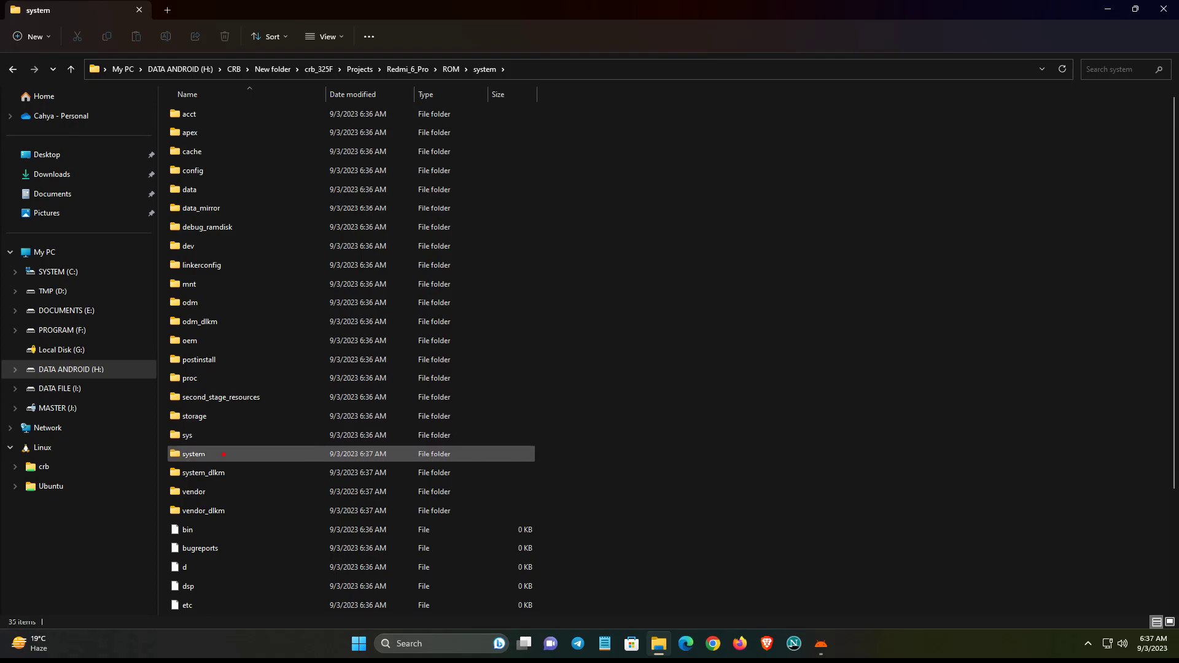
double_click(194, 454)
double_click(203, 208)
scroll(350, 417, "down", 9)
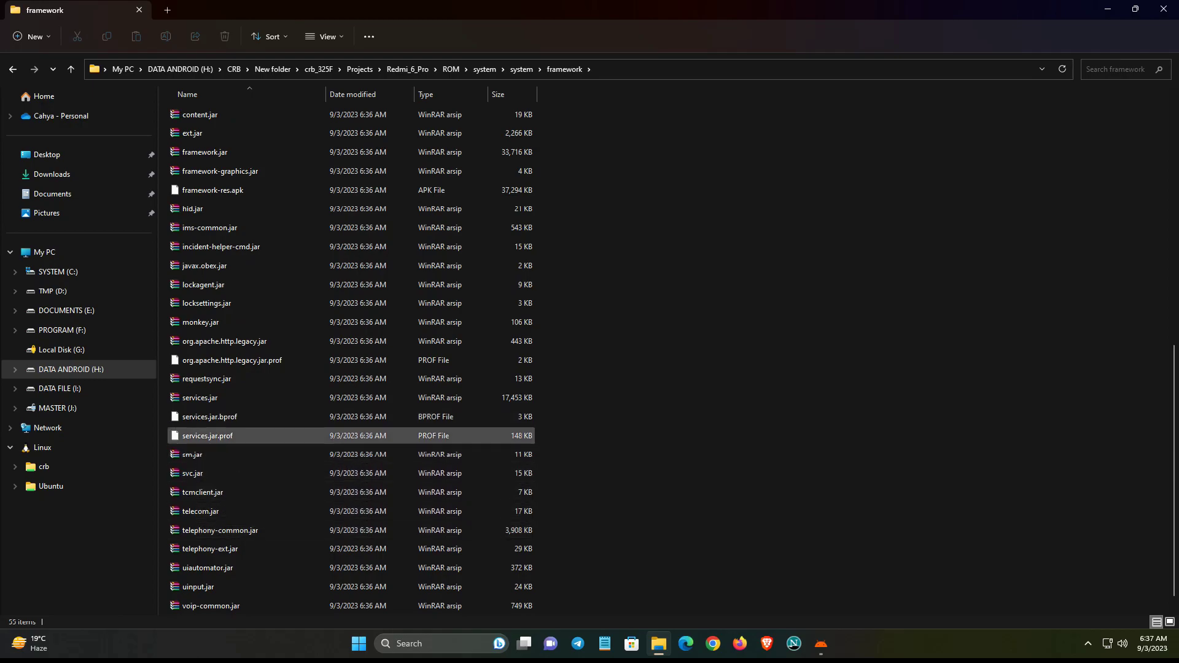
left_click(209, 400)
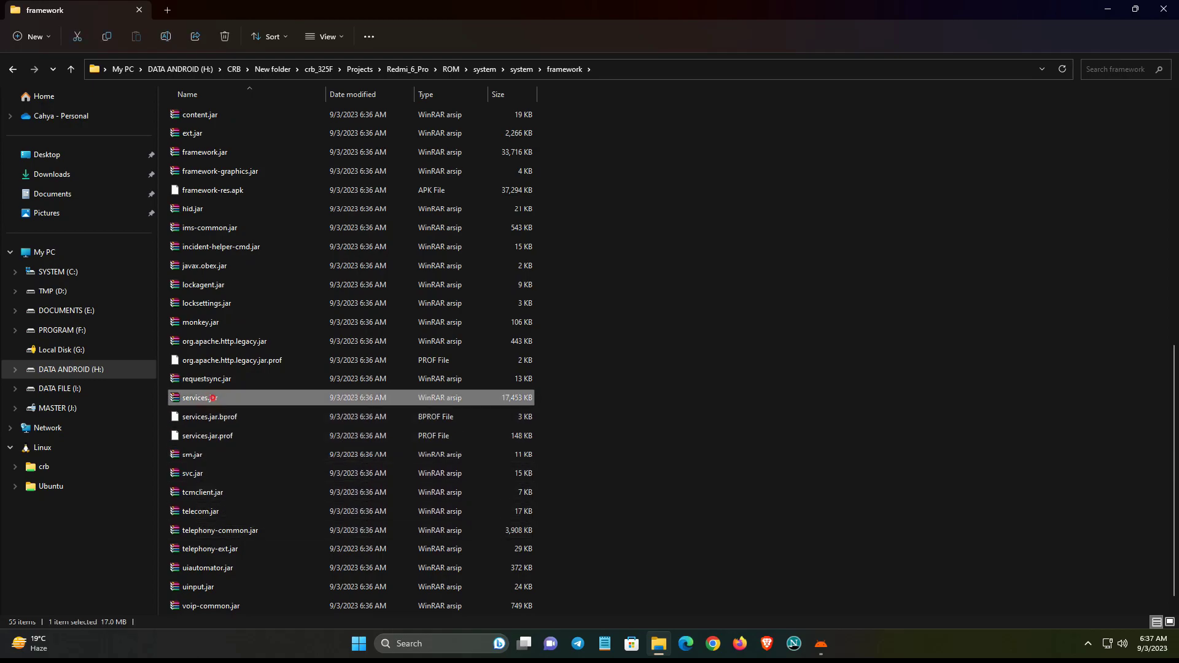
left_click(239, 399)
Step: Place the framework folder window and a new File Explorer window side by side
left_click_drag(574, 3, 1175, 289)
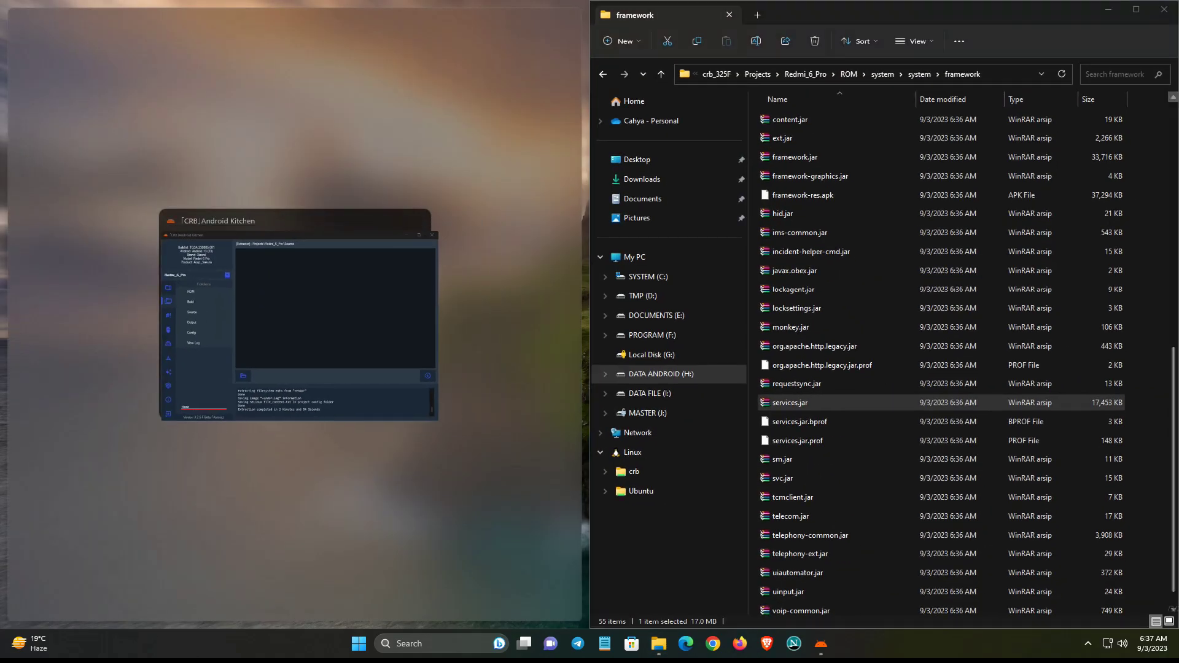
key("super+e")
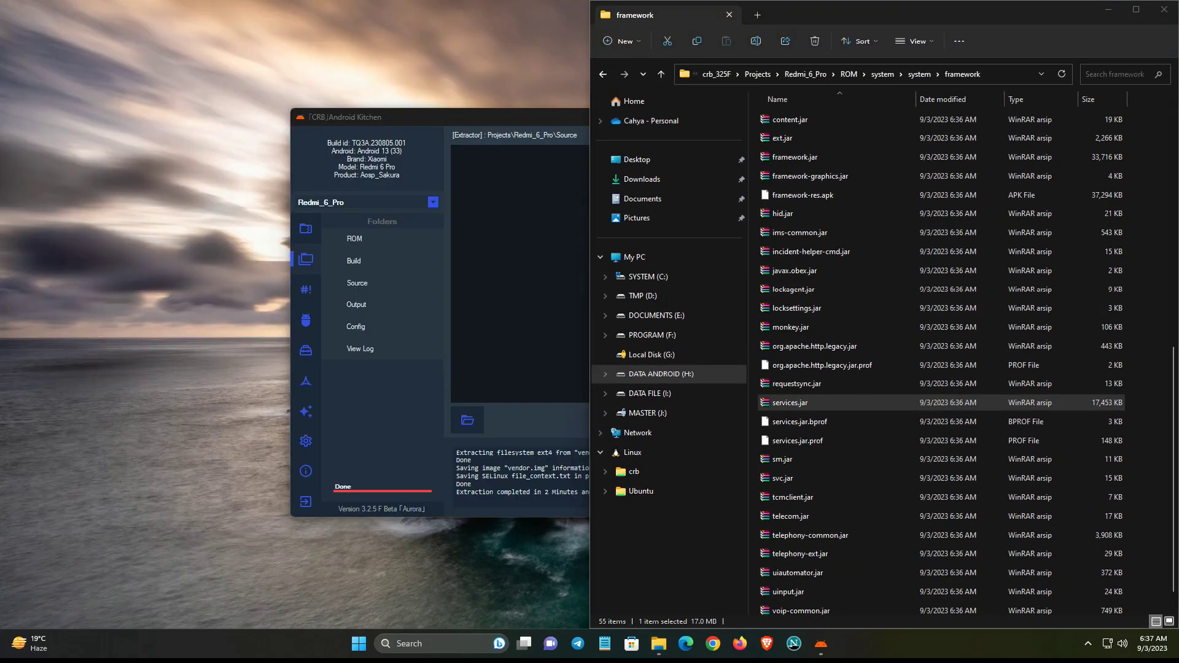
left_click_drag(847, 233, 1, 233)
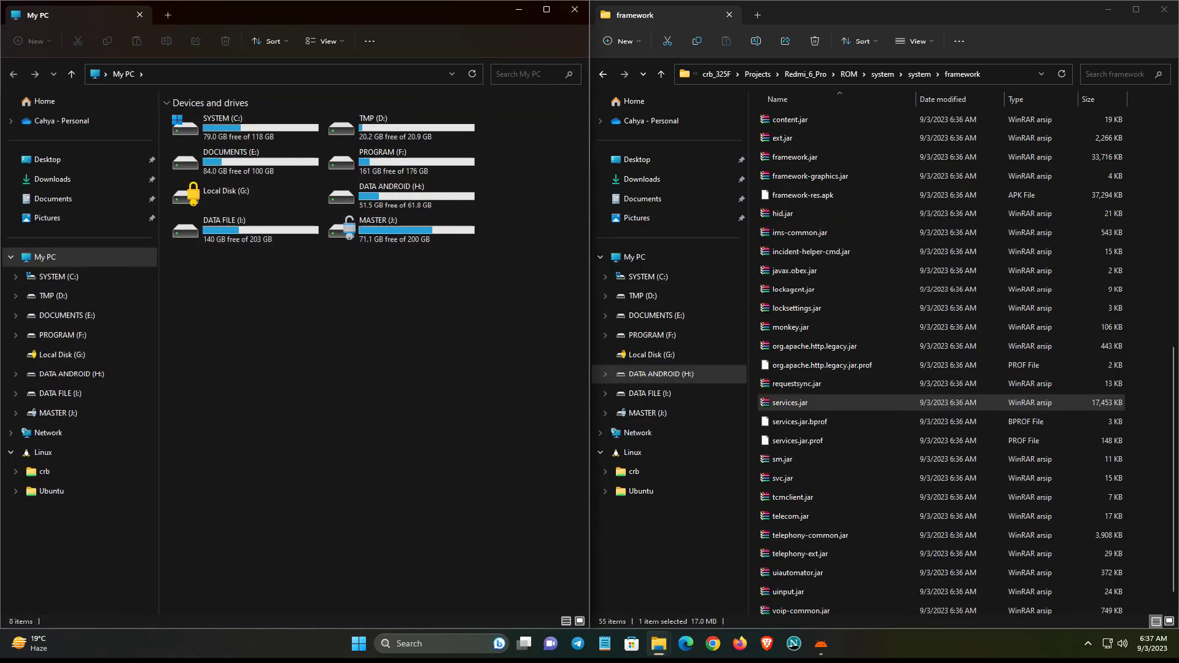
Step: In the new File Explorer window, open the Redmi 6 Pro Sakura folder on DATA ANDROID (H:) and select its services.jar
left_click(379, 201)
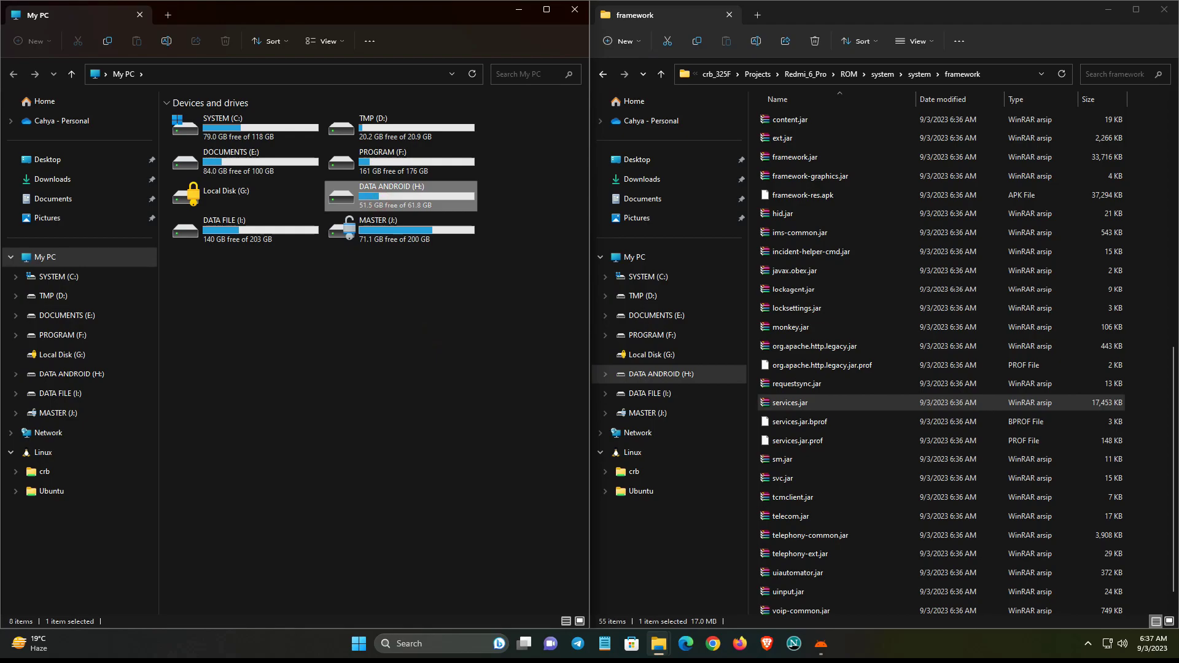
double_click(389, 200)
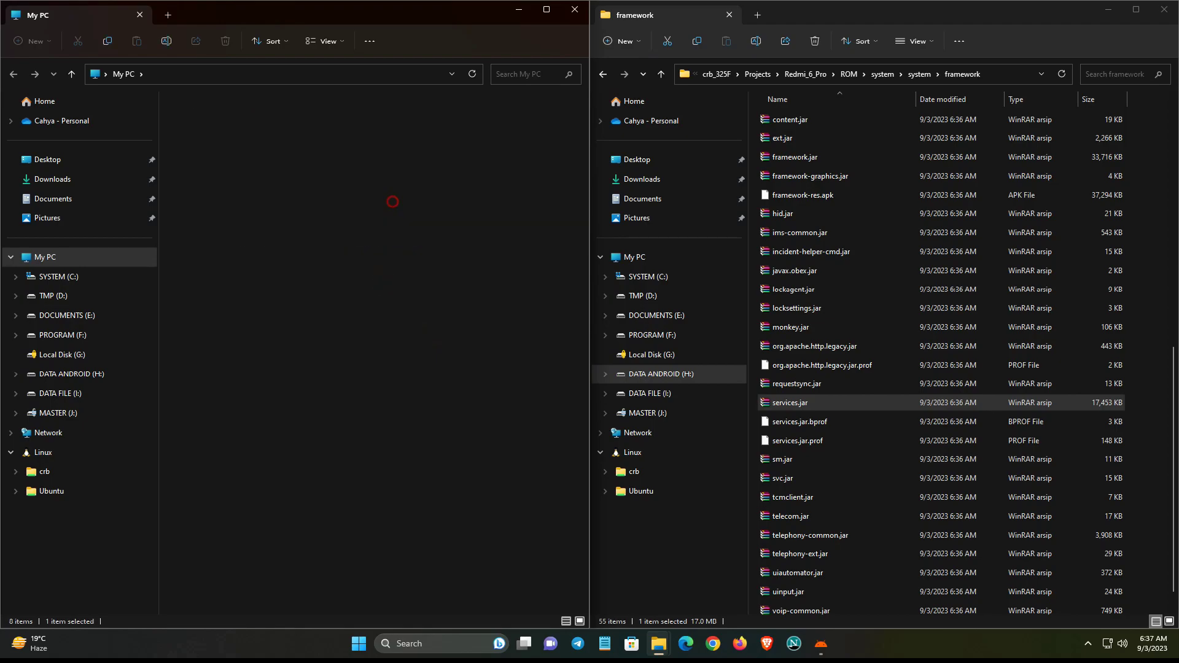
left_click(209, 138)
double_click(209, 139)
left_click(201, 119)
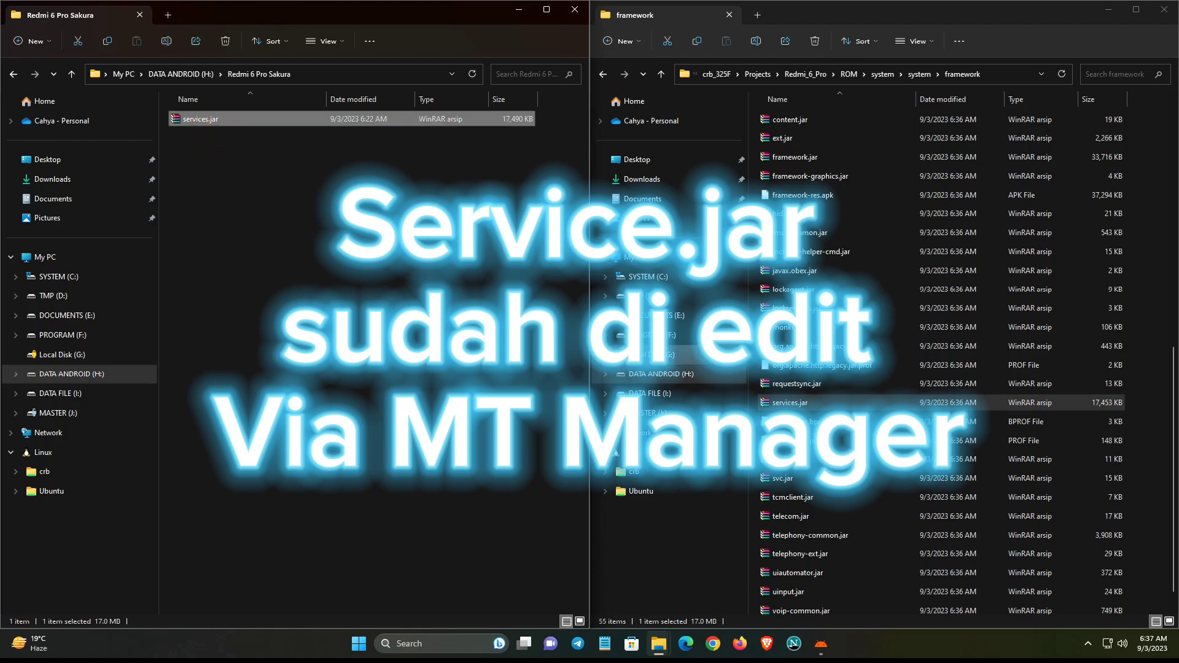
Step: Delete the original services.jar from the ROM's framework folder
left_click(786, 402)
right_click(796, 404)
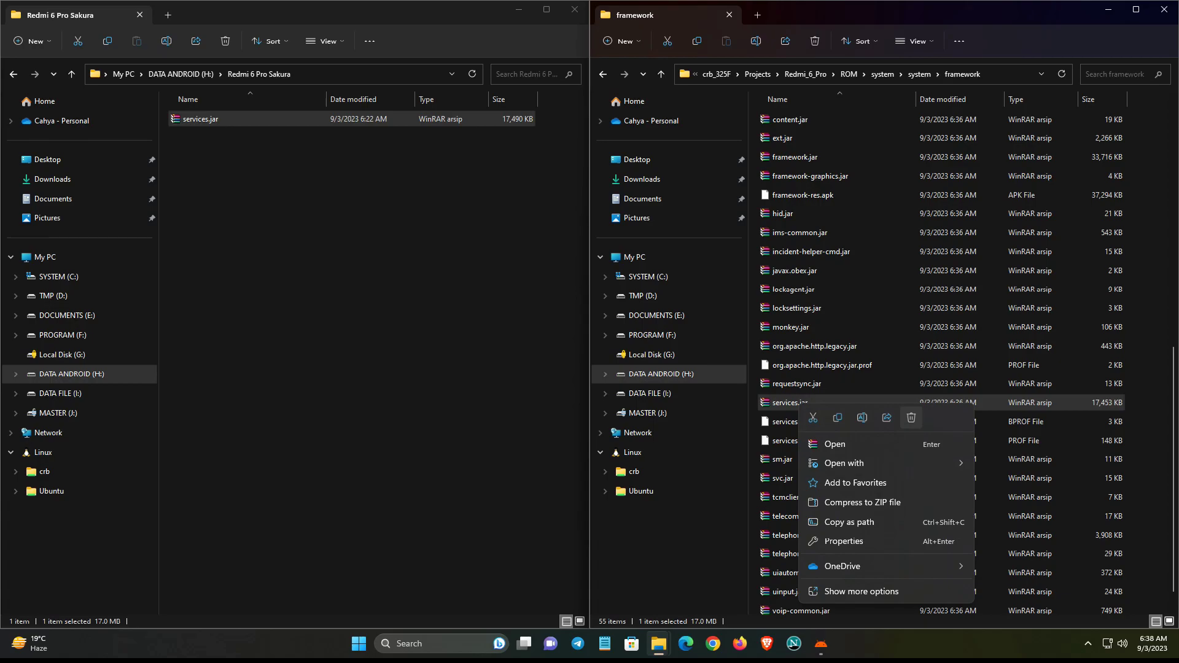
left_click(911, 417)
Step: Move the services.jar from the Redmi 6 Pro Sakura folder into the ROM's framework folder
left_click(214, 127)
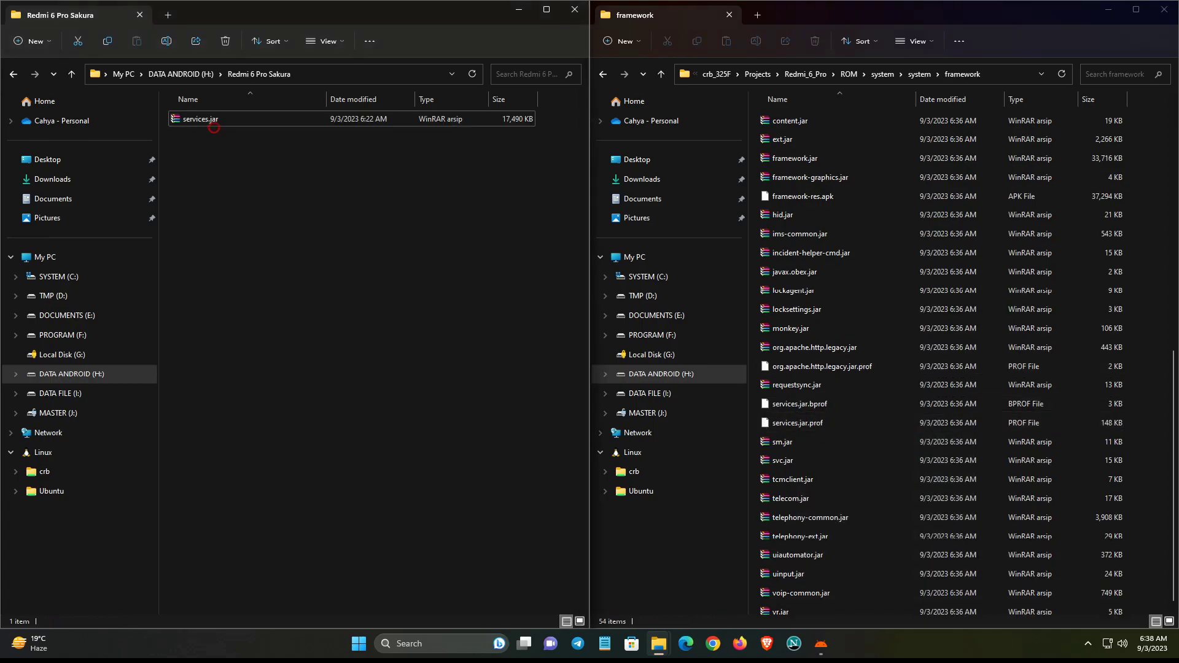
left_click(206, 119)
left_click(236, 198)
left_click(198, 119)
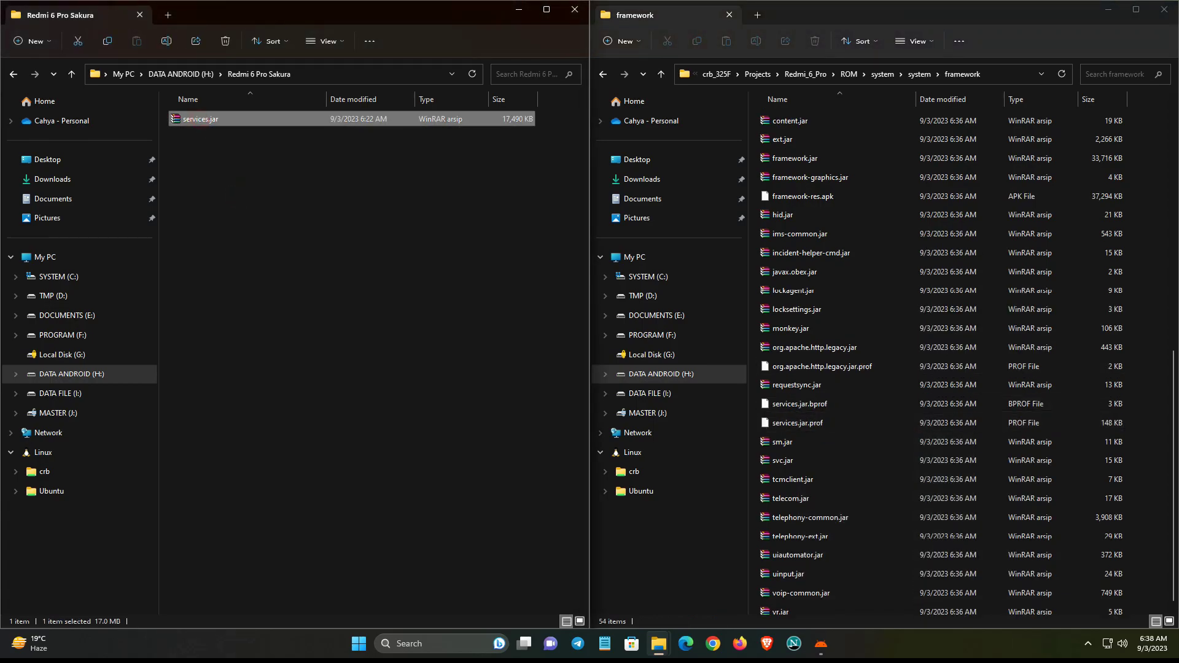
left_click_drag(198, 119, 880, 433)
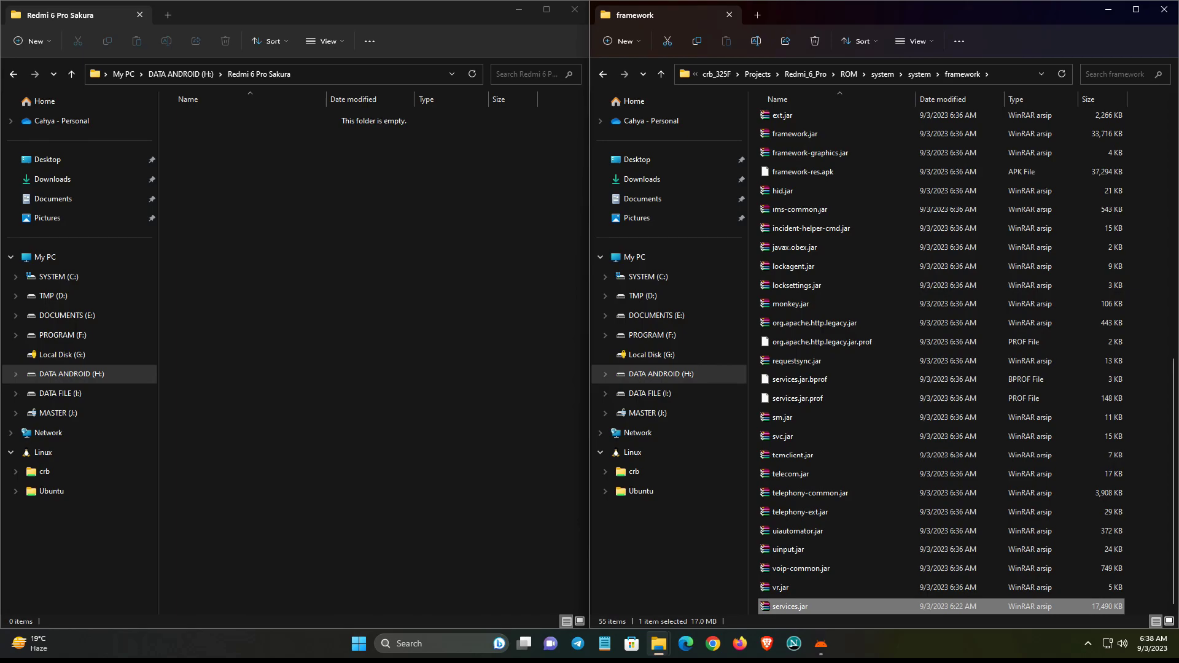
Step: Refresh the framework folder's listing and close both File Explorer windows
right_click(1155, 176)
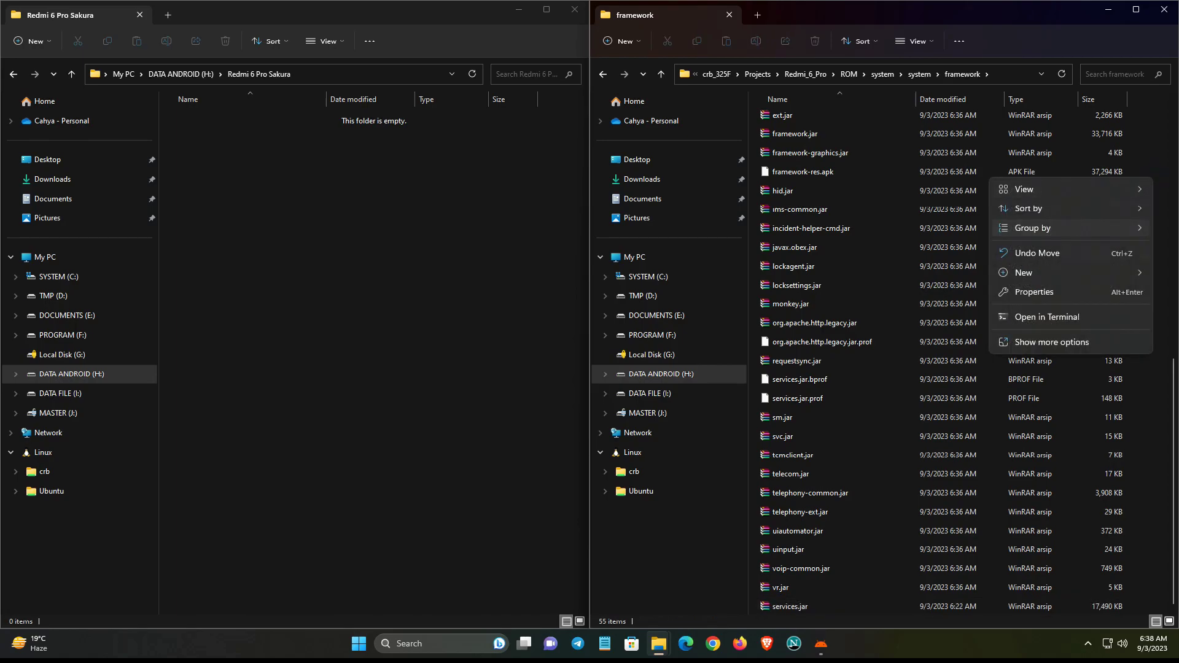
left_click(1051, 342)
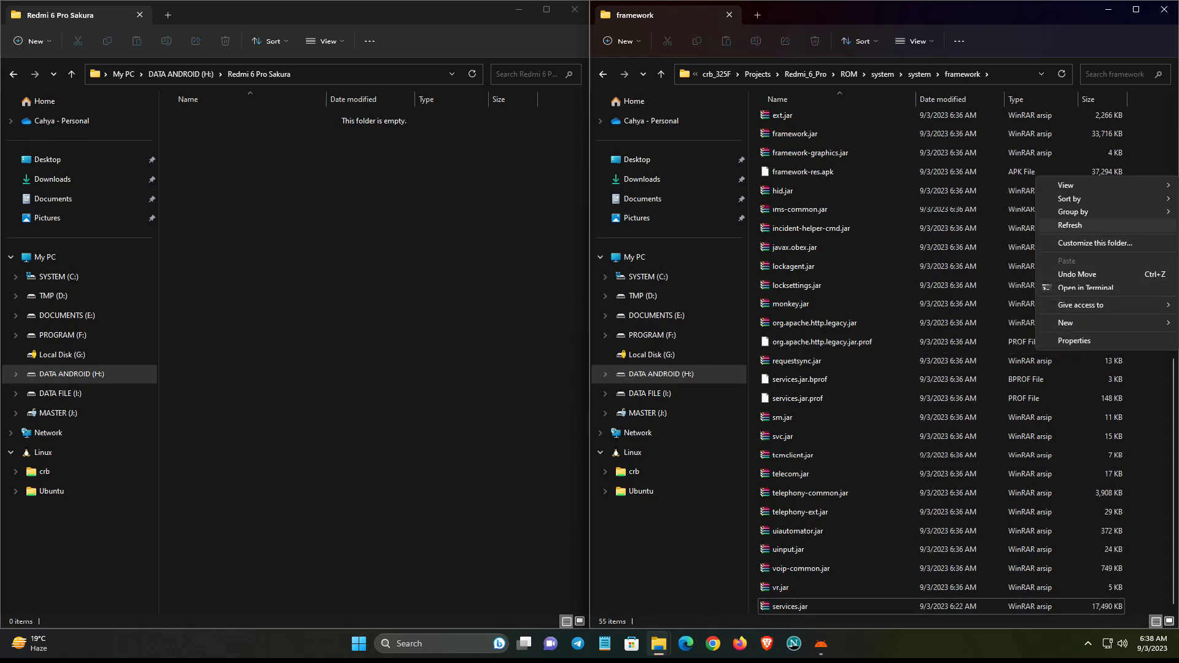
left_click(1080, 225)
scroll(860, 476, "down", 9)
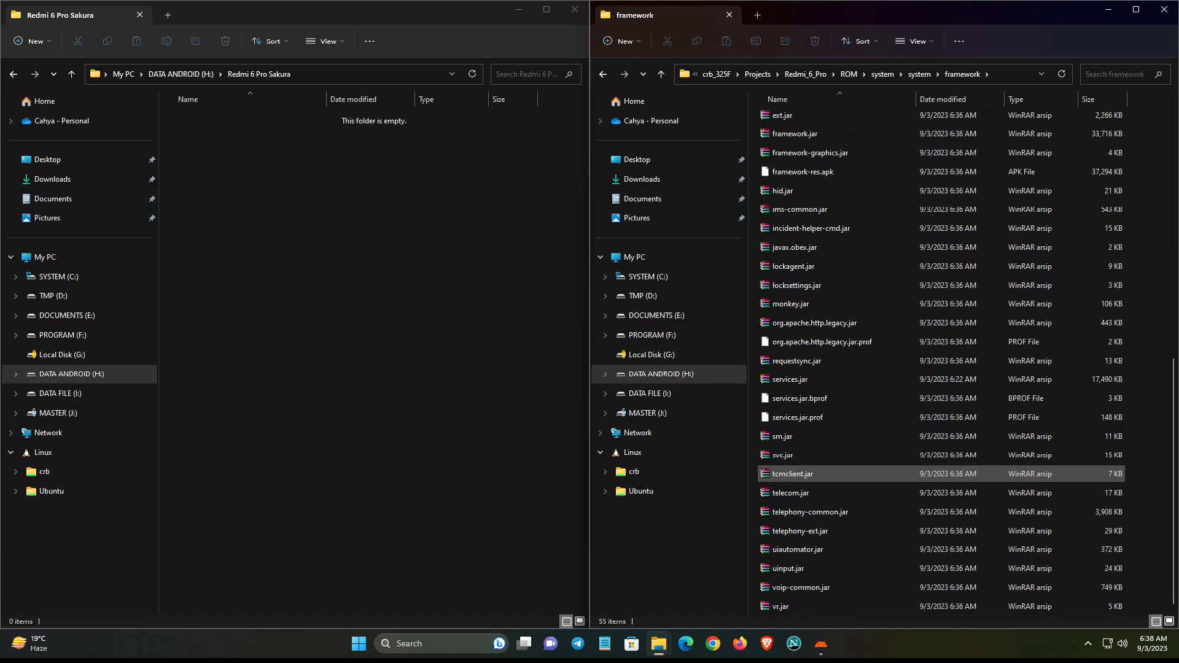
left_click(575, 9)
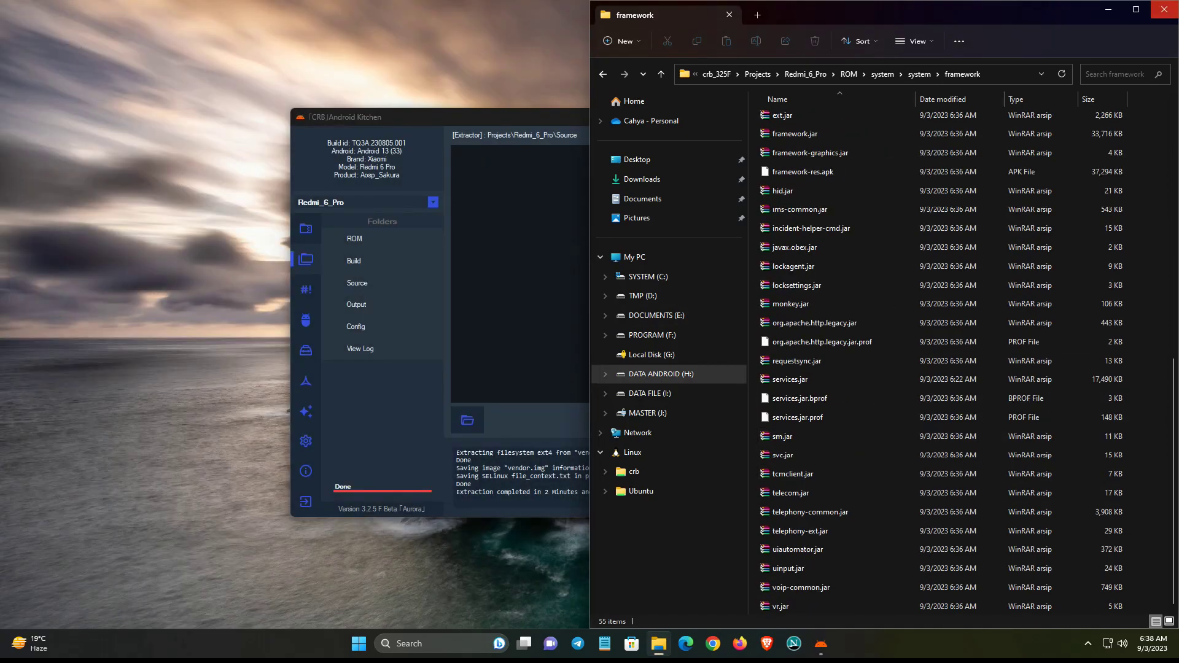
left_click(1163, 9)
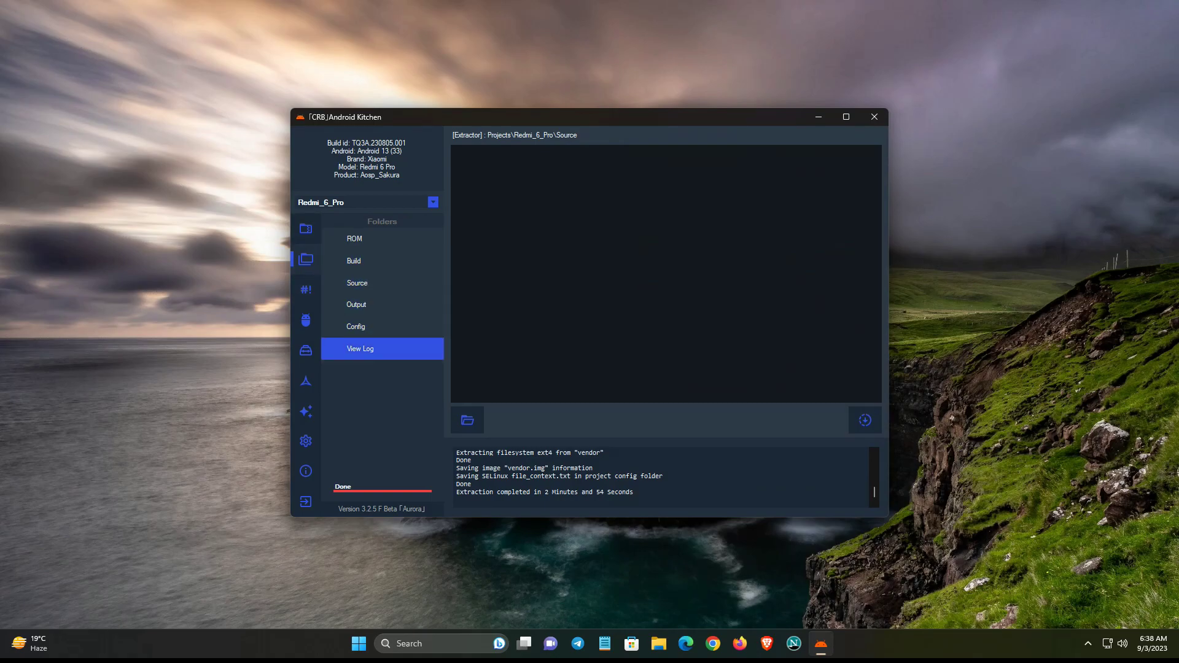
Step: Build the System image as Android Sparse Data Image + Brotli (.new.dat.br) with compression level 6
left_click(306, 412)
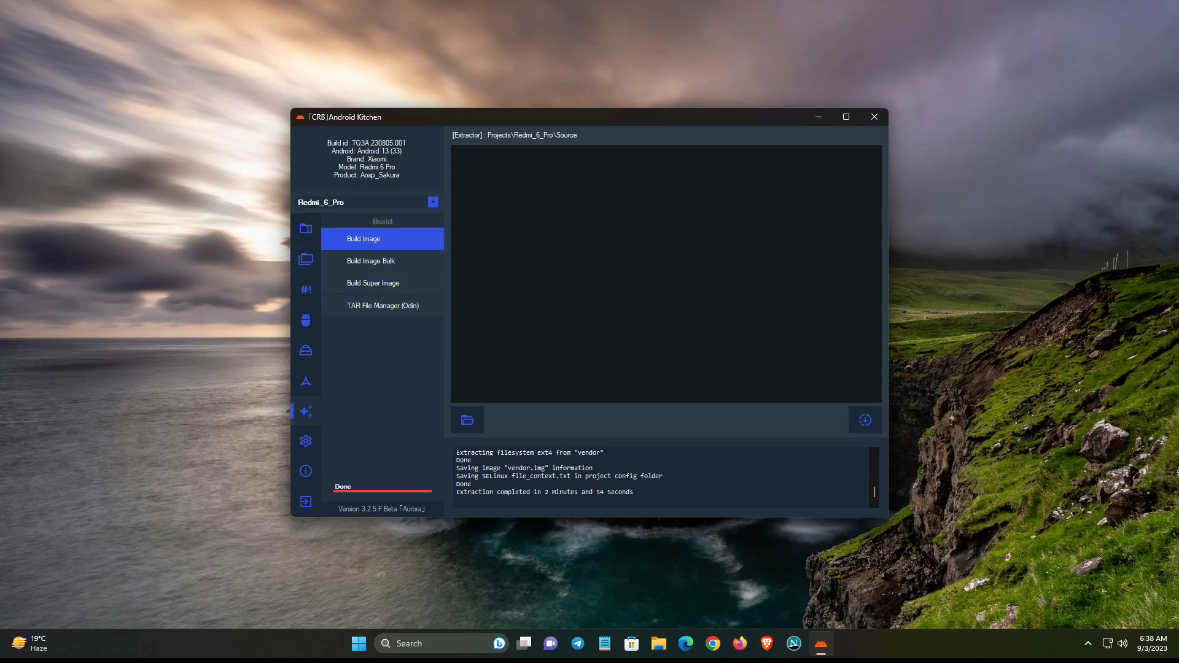
left_click(388, 238)
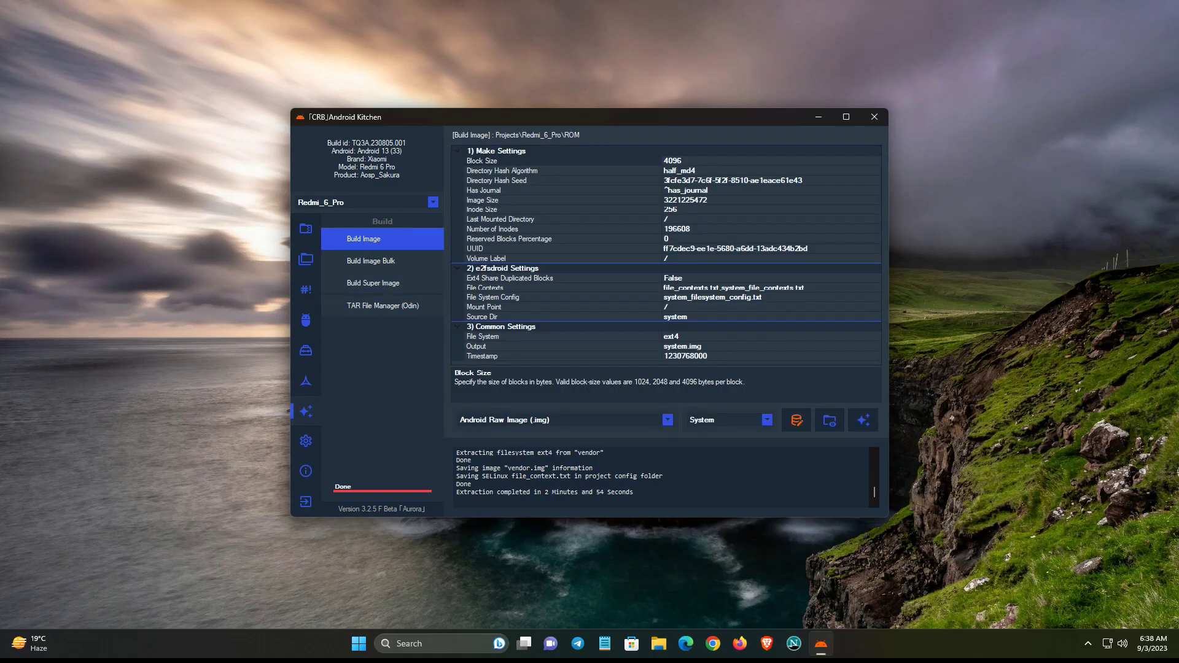
left_click(559, 420)
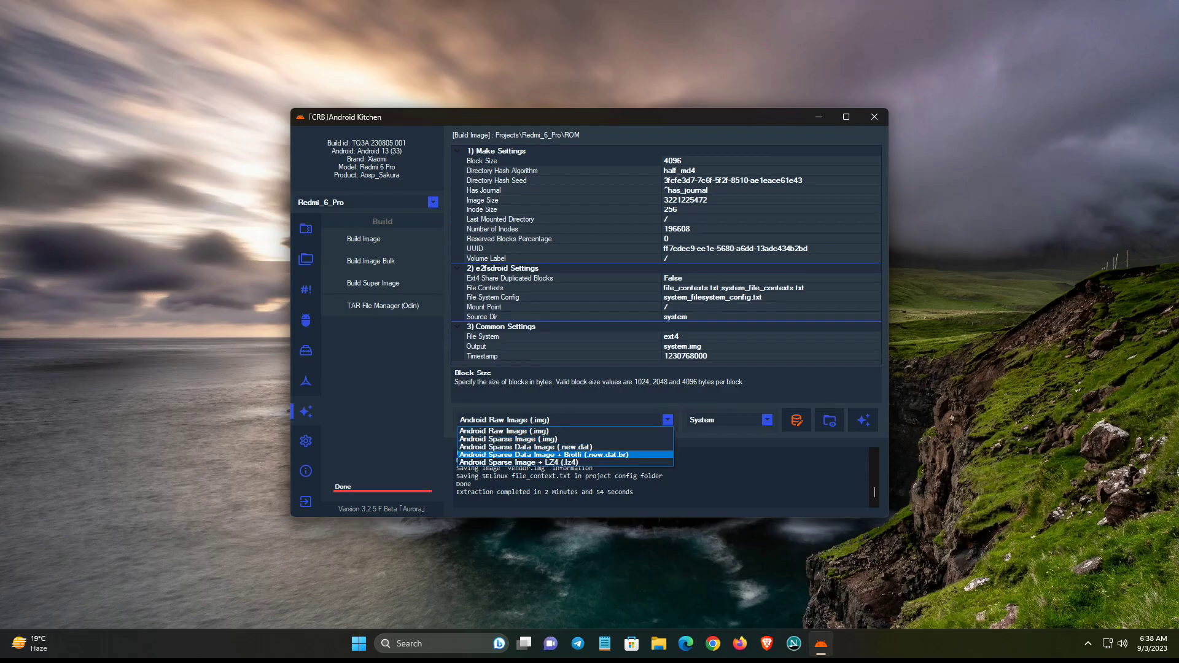
left_click(610, 455)
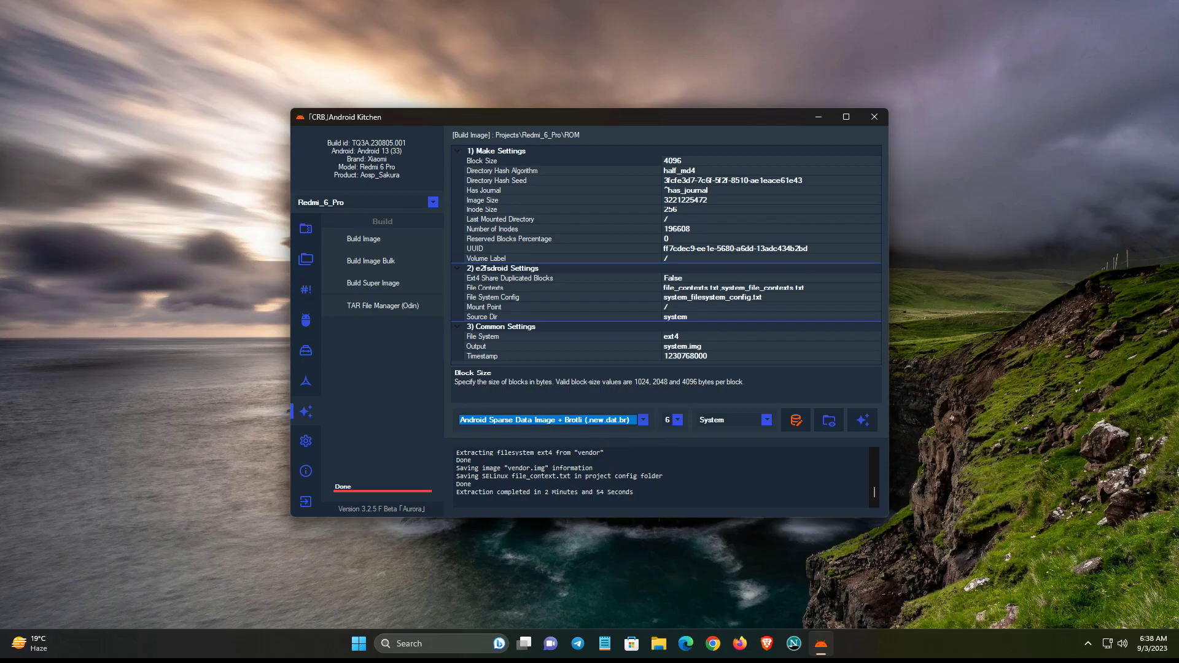
left_click(677, 419)
left_click(669, 485)
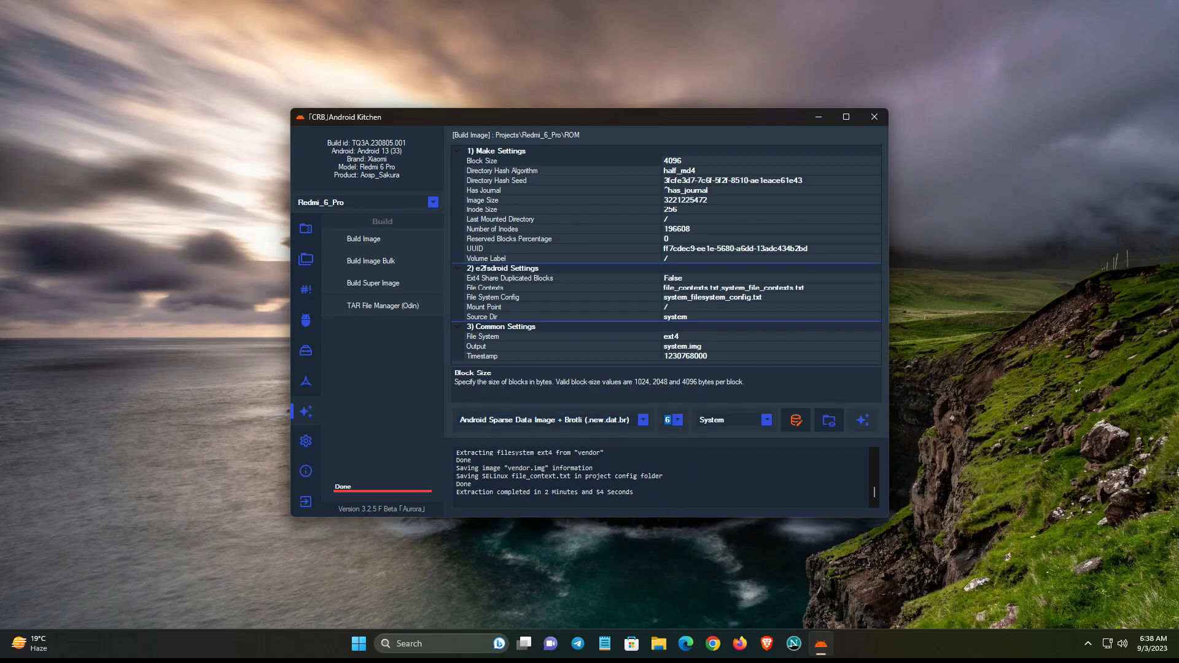
left_click(862, 419)
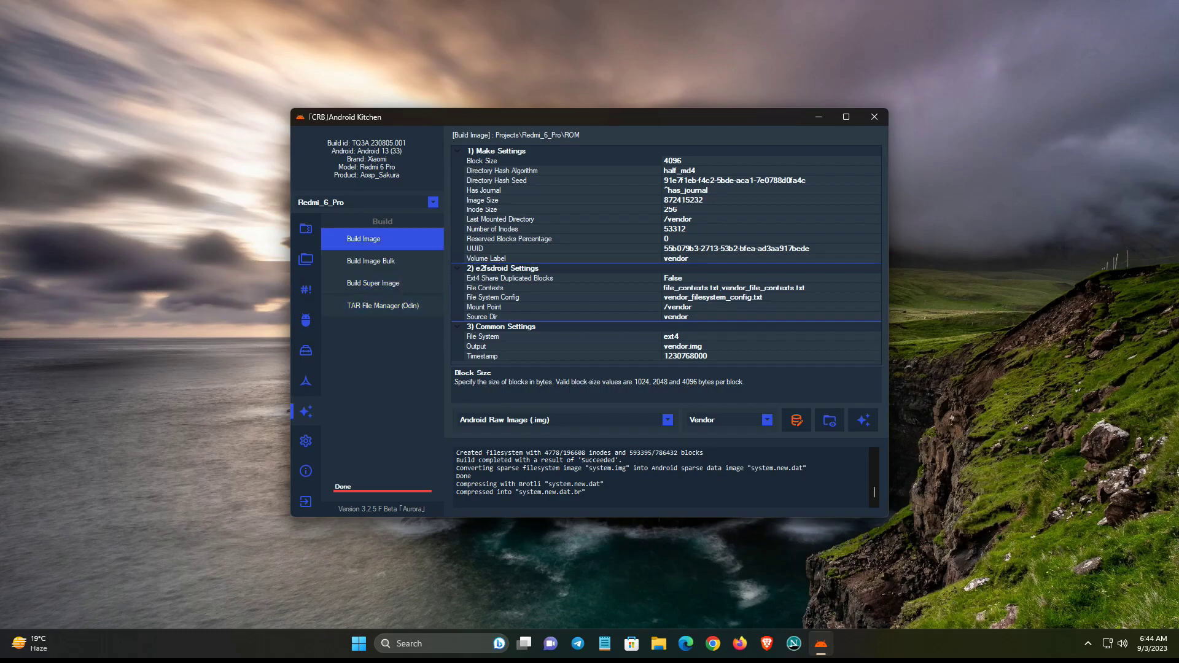
Step: Open the project's Build folder in the right half of the screen and a second File Explorer window in the left half
left_click(305, 259)
left_click(354, 261)
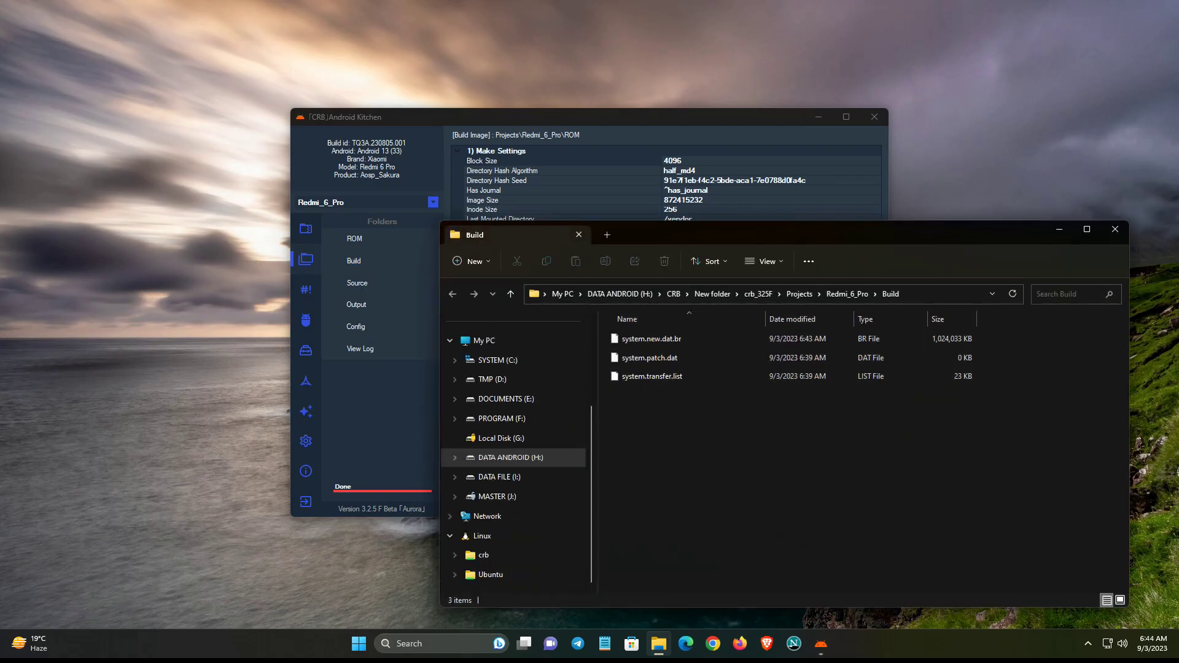
key("super+Right")
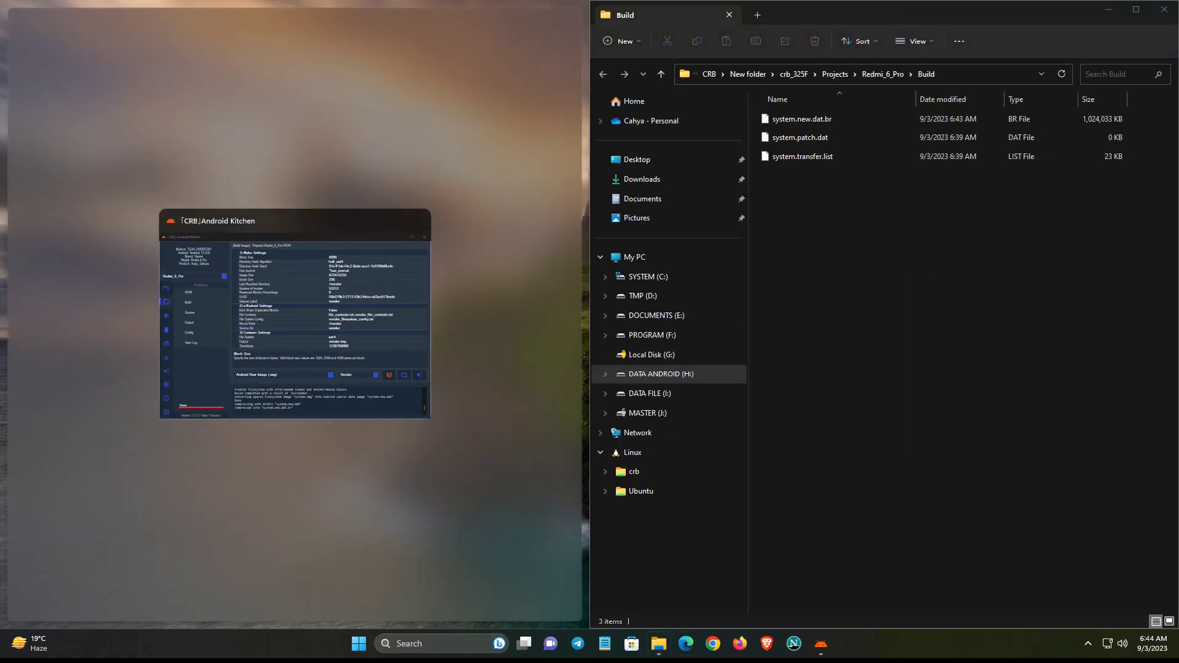
middle_click(659, 644)
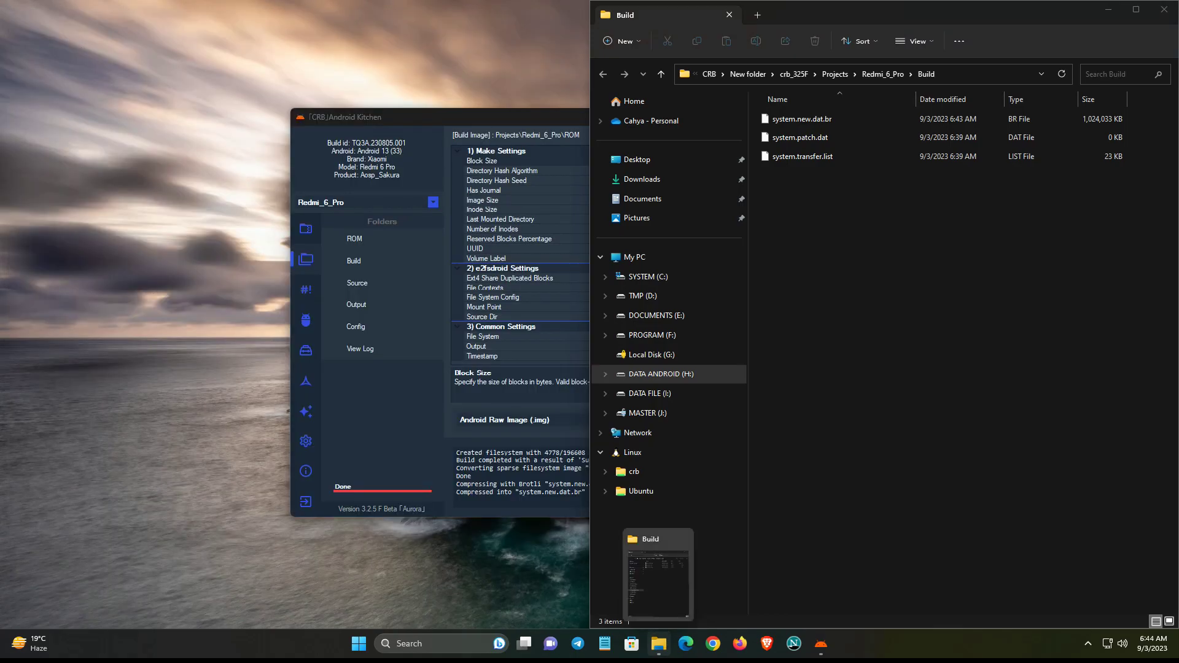
key("super+Left")
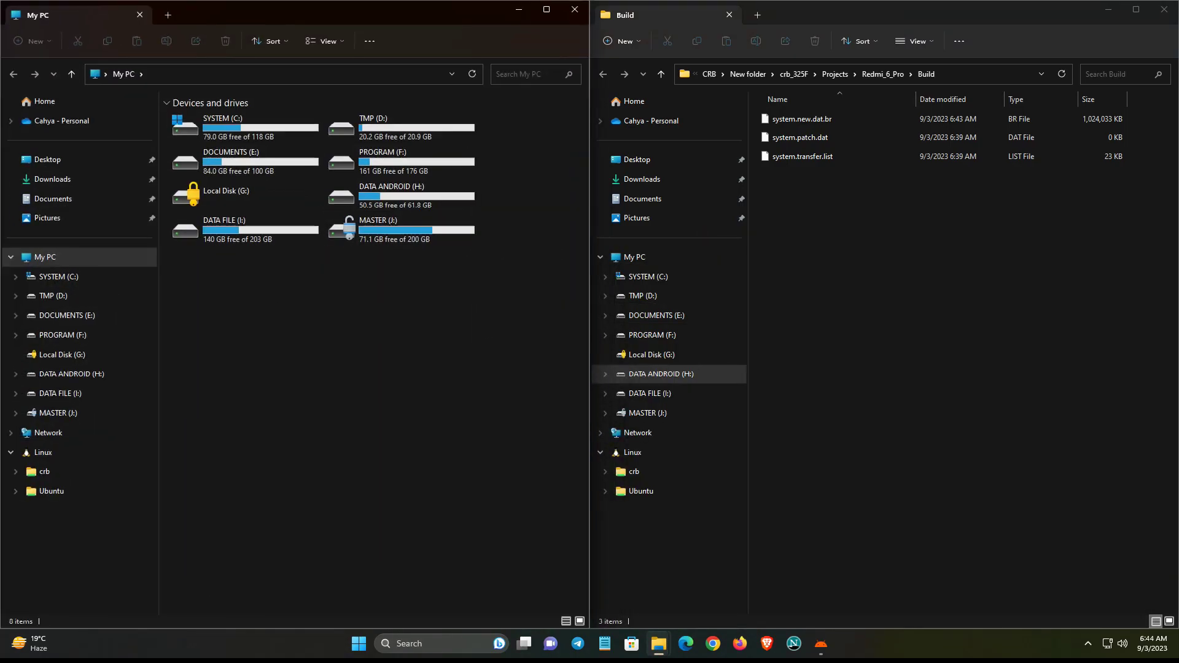
double_click(393, 228)
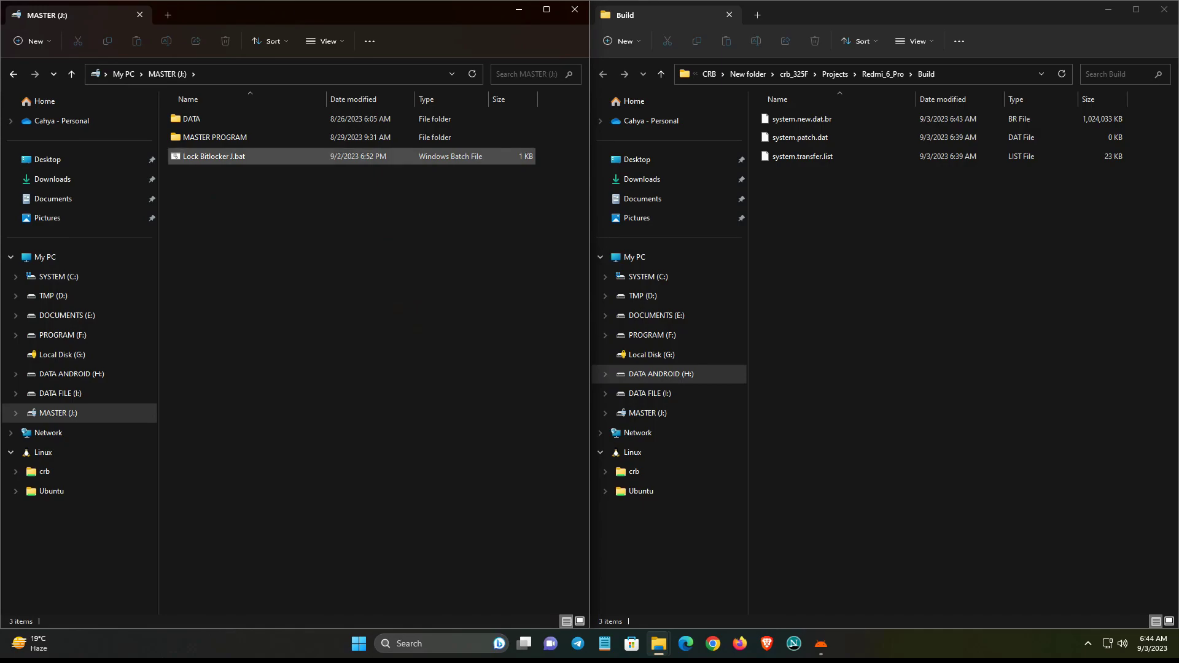
double_click(222, 138)
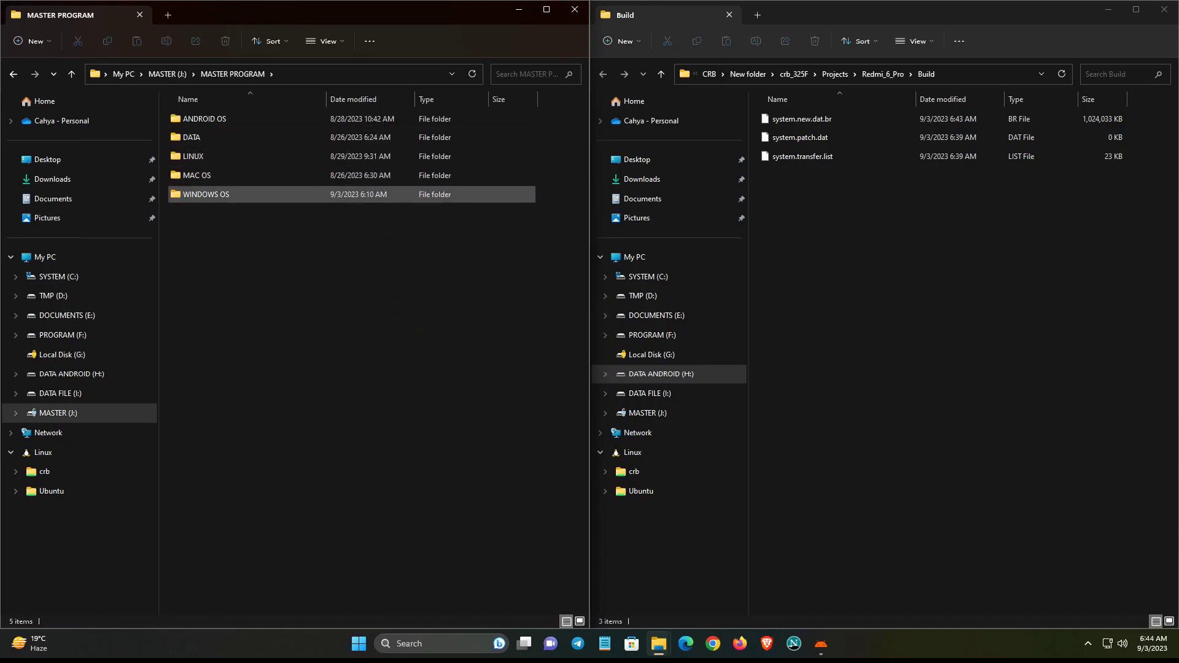
double_click(205, 119)
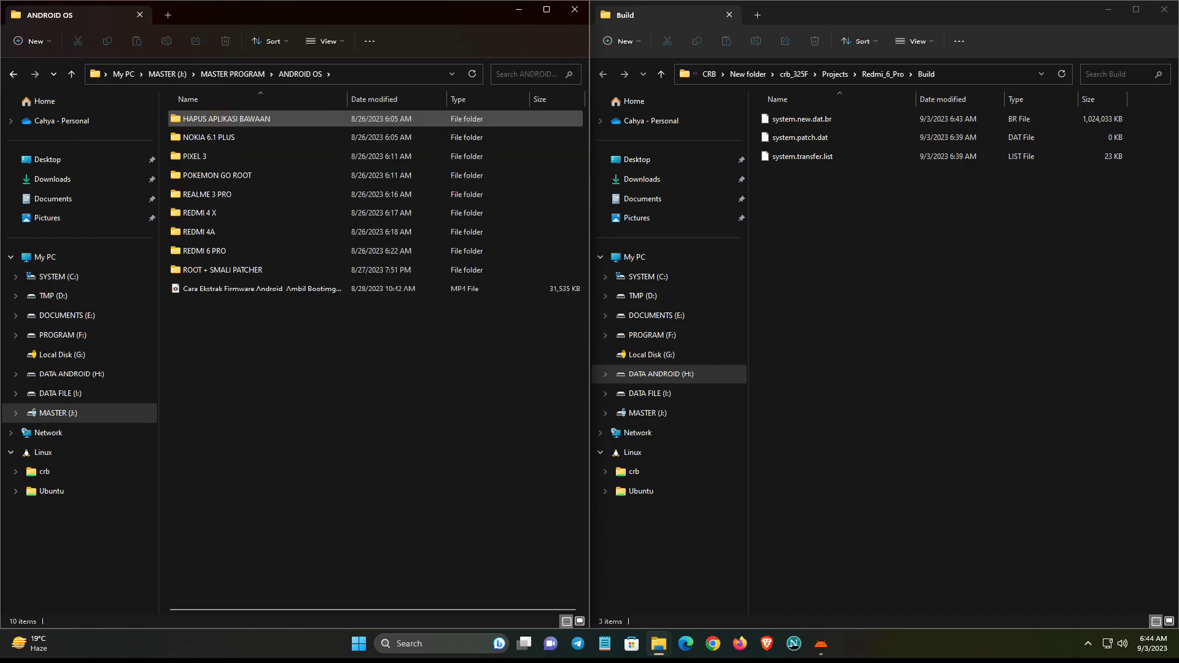
double_click(204, 251)
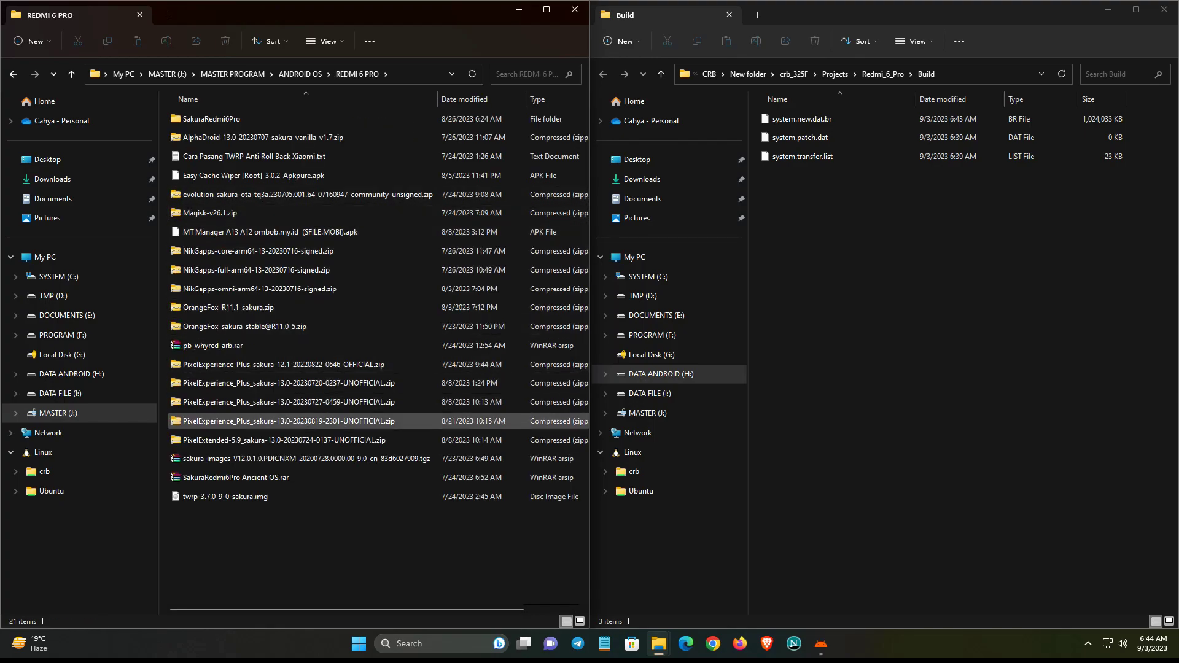
left_click(319, 422)
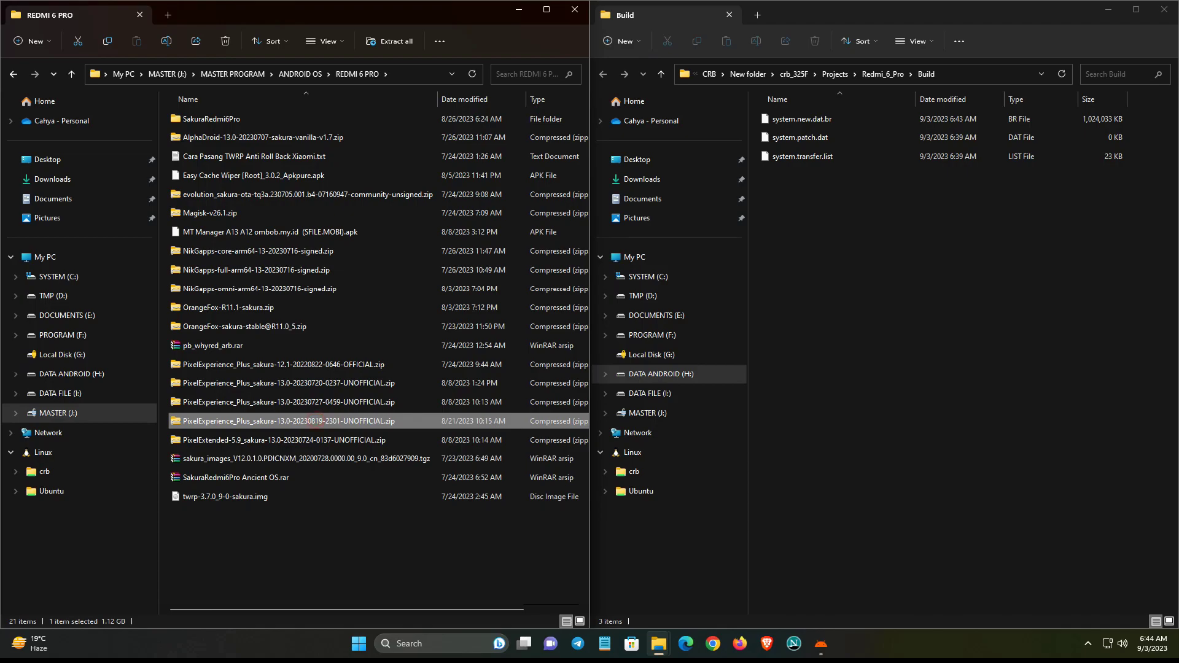
left_click(334, 549)
right_click(241, 421)
mouse_move(393, 209)
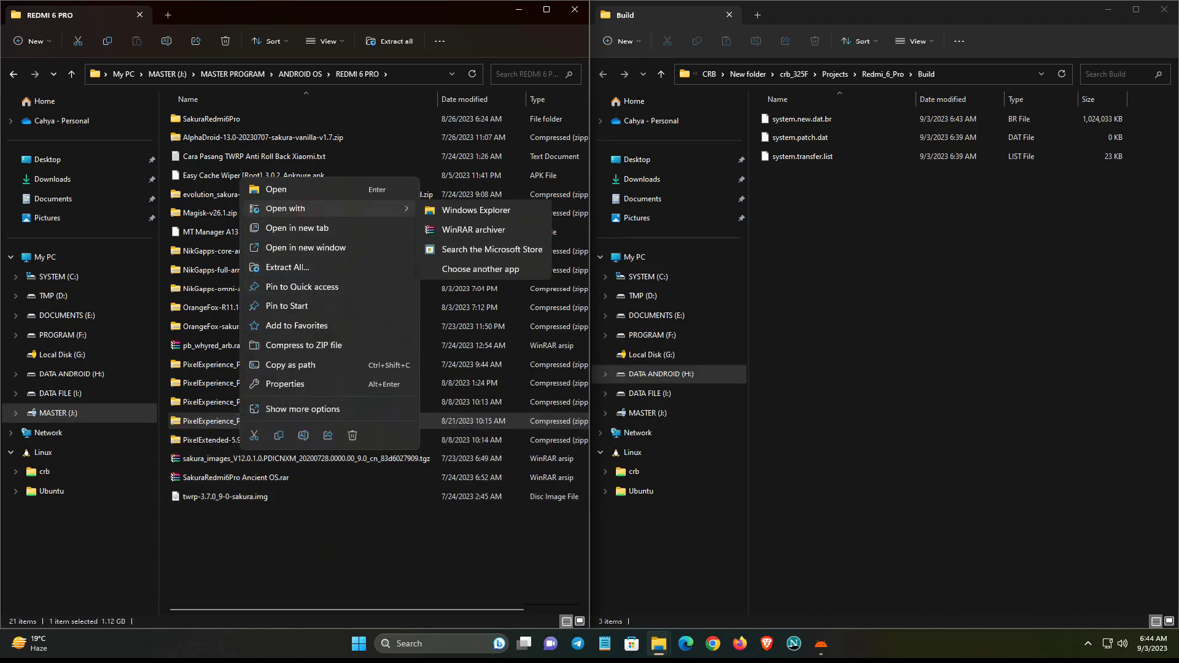
left_click(460, 231)
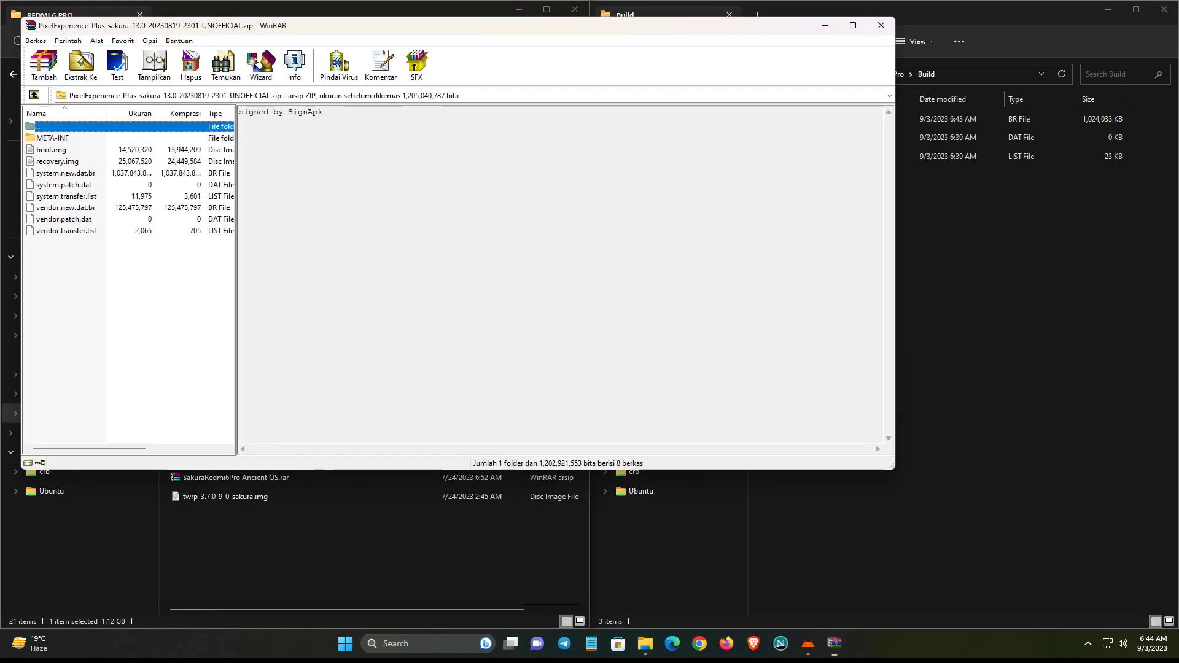
key("super+Left")
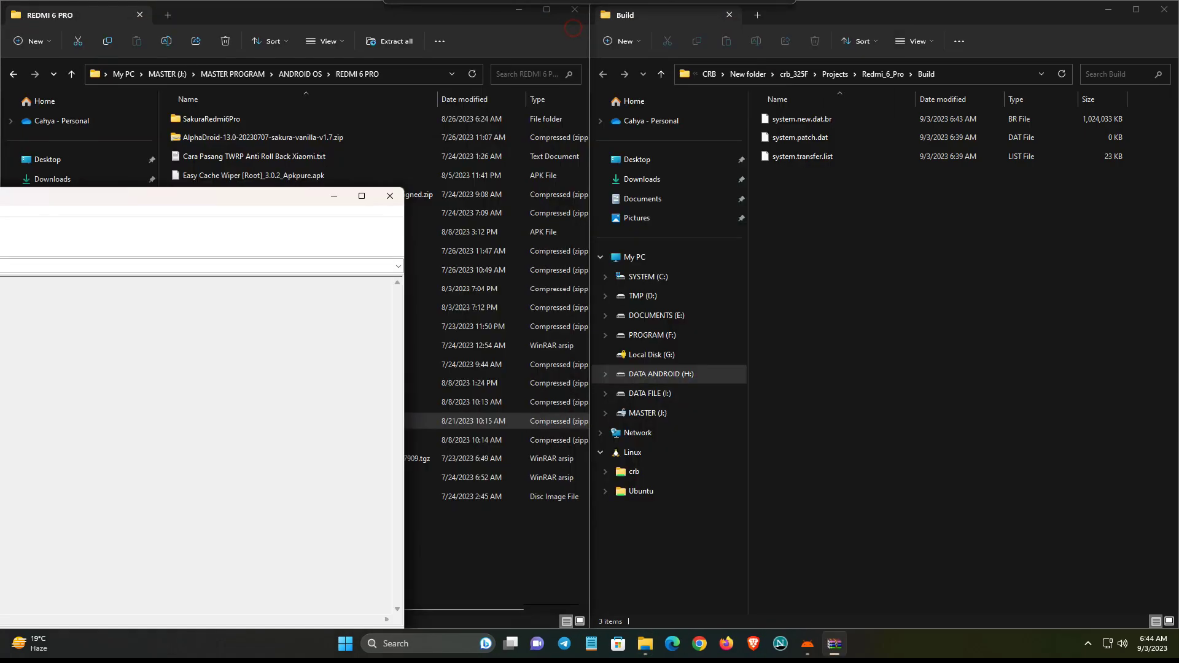
left_click_drag(215, 224, 395, 223)
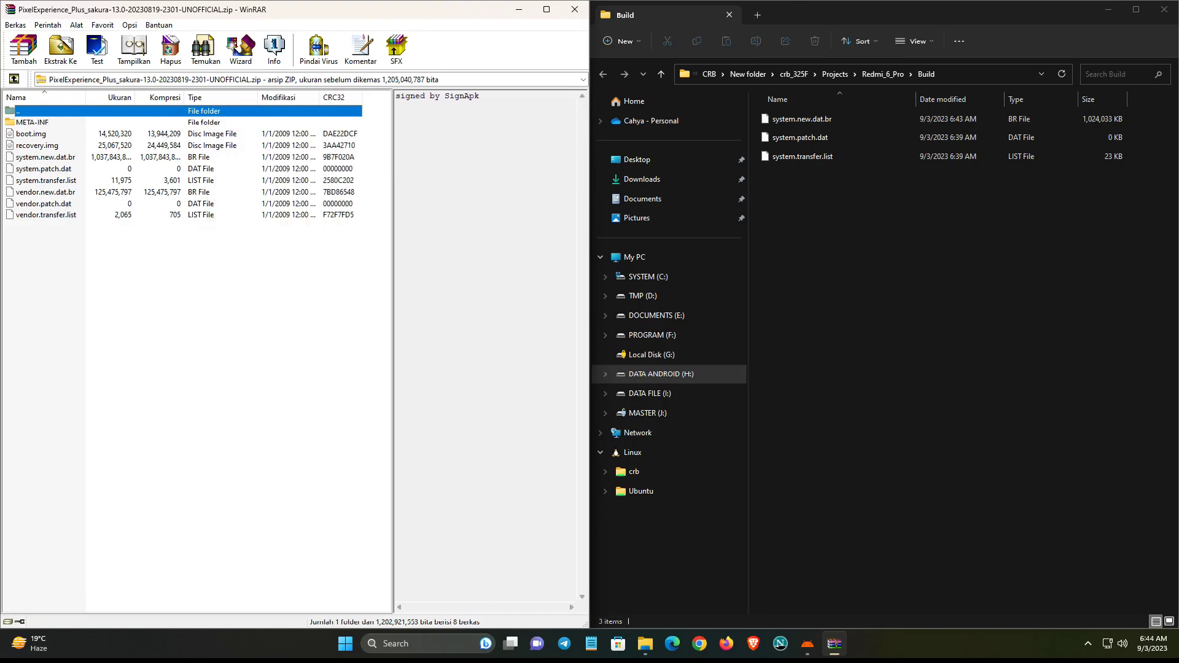
Step: Replace system.new.dat.br, system.patch.dat and system.transfer.list in the ROM zip with the Build folder's files, and close WinRAR and the Build window
left_click_drag(918, 264, 962, 277)
right_click(793, 116)
left_click(905, 350)
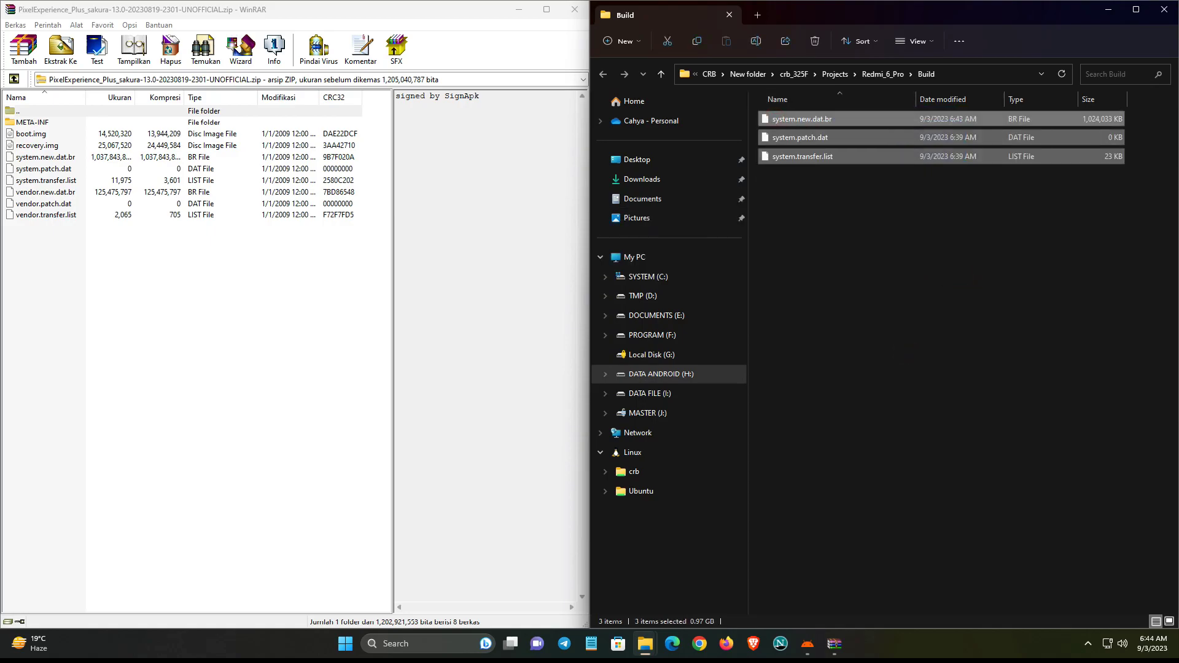
left_click_drag(802, 118, 246, 338)
key("Return")
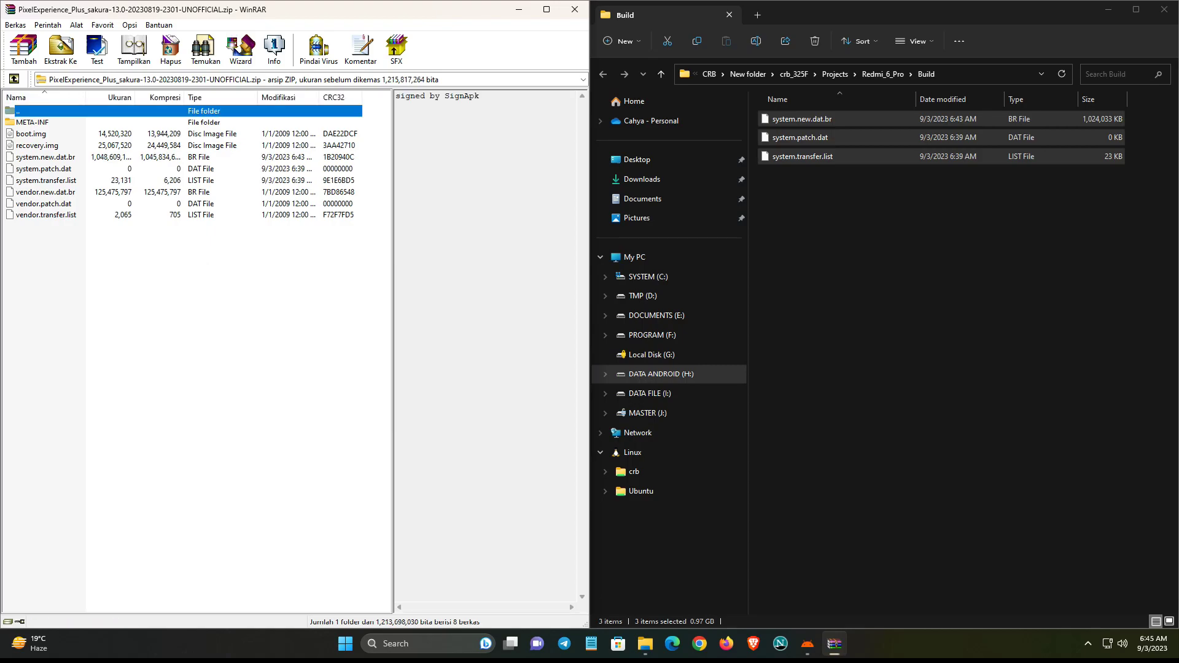
left_click(574, 9)
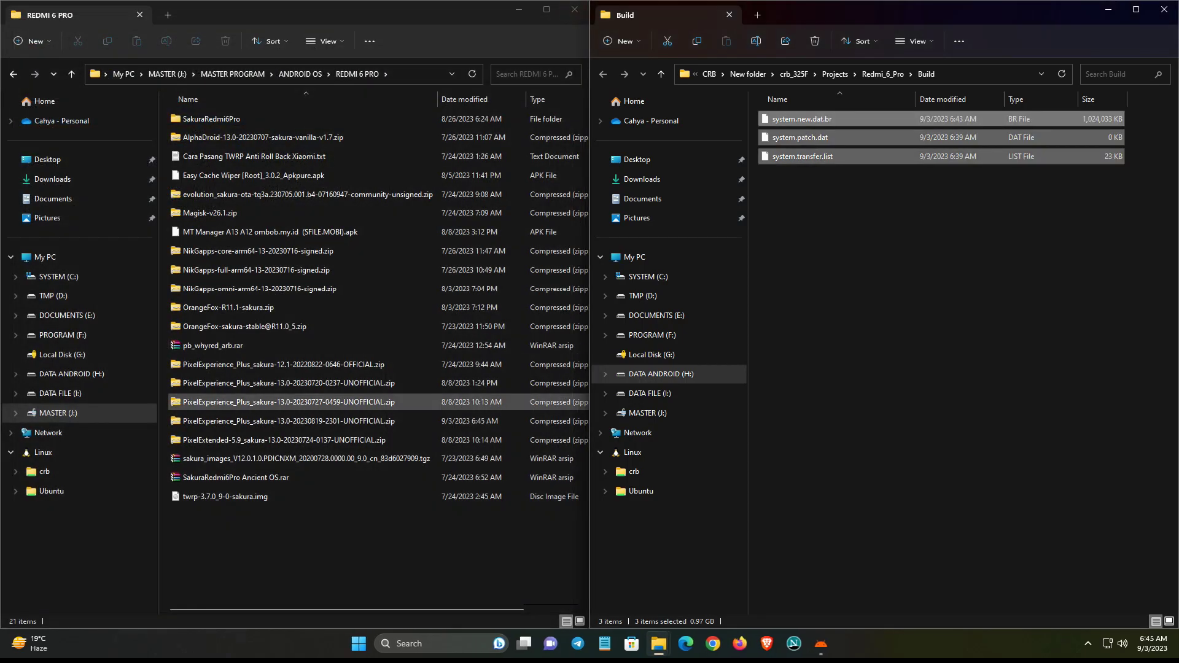
left_click(1163, 9)
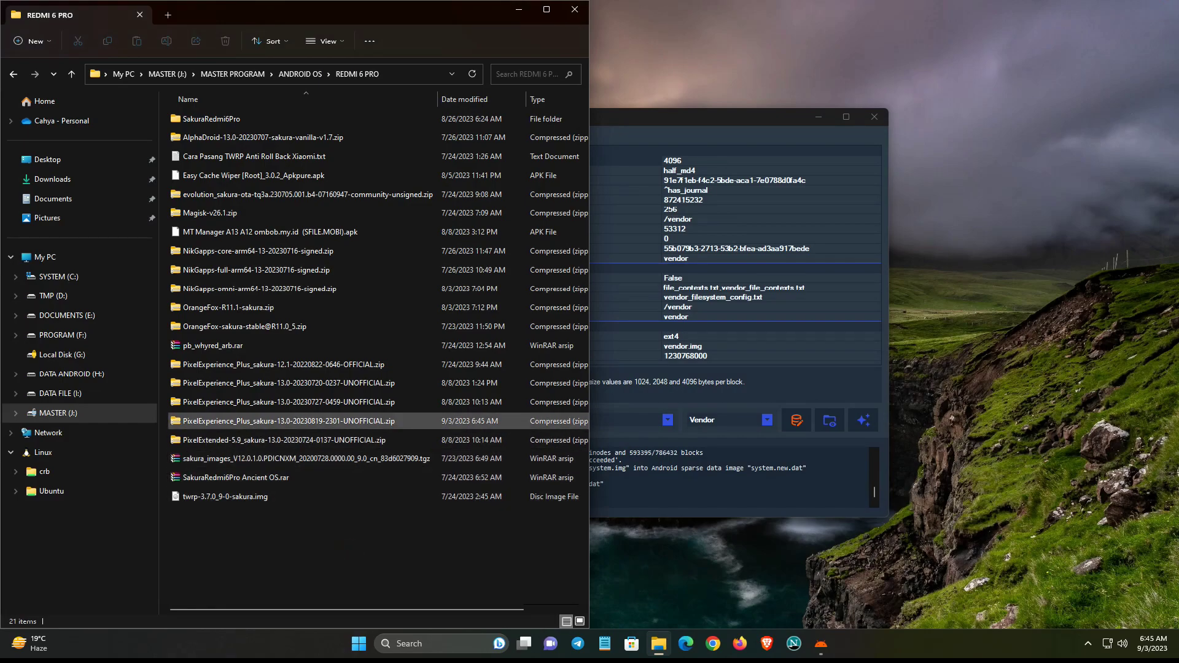
left_click(301, 425)
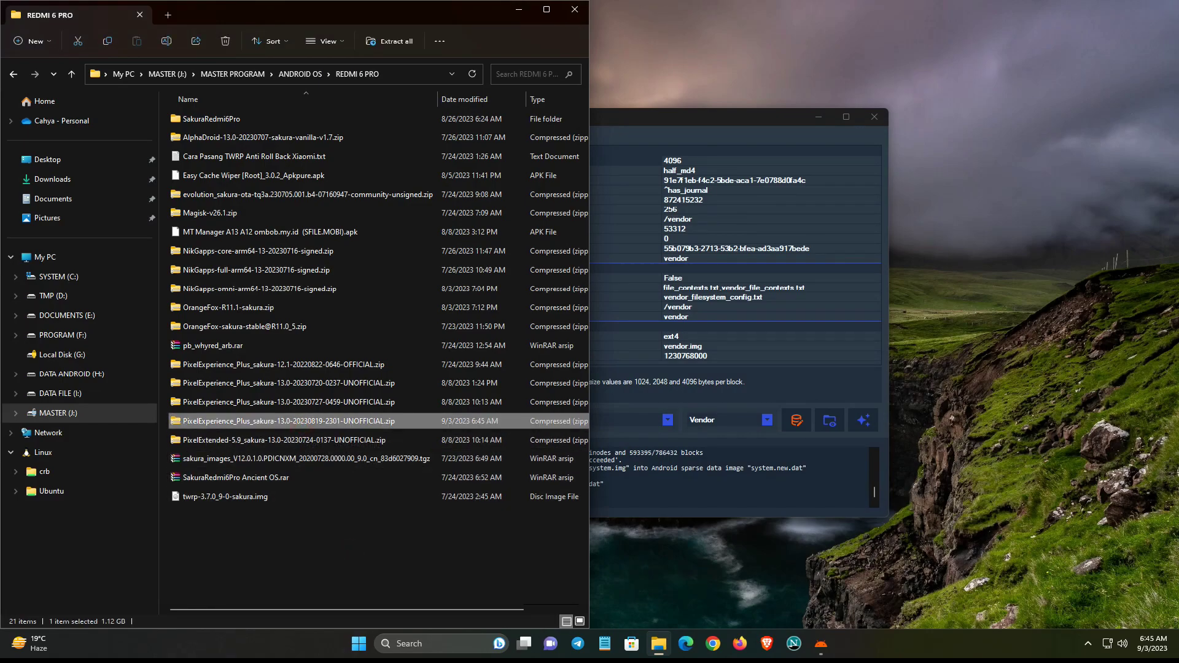
key("F2")
key("Right")
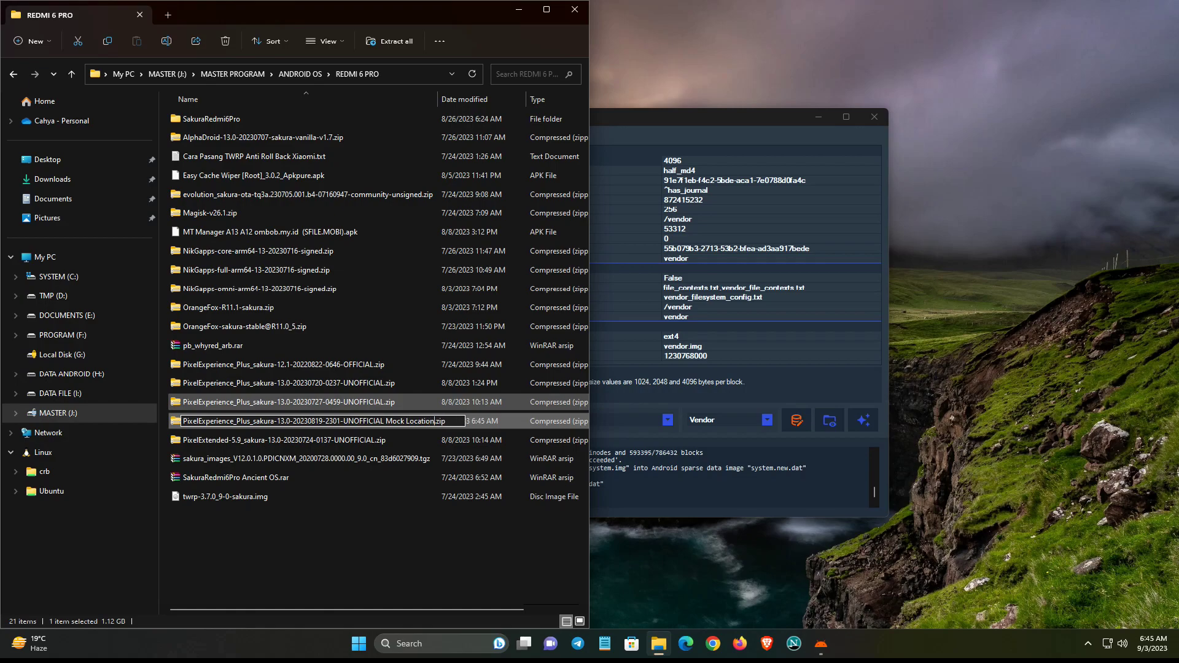
key("Return")
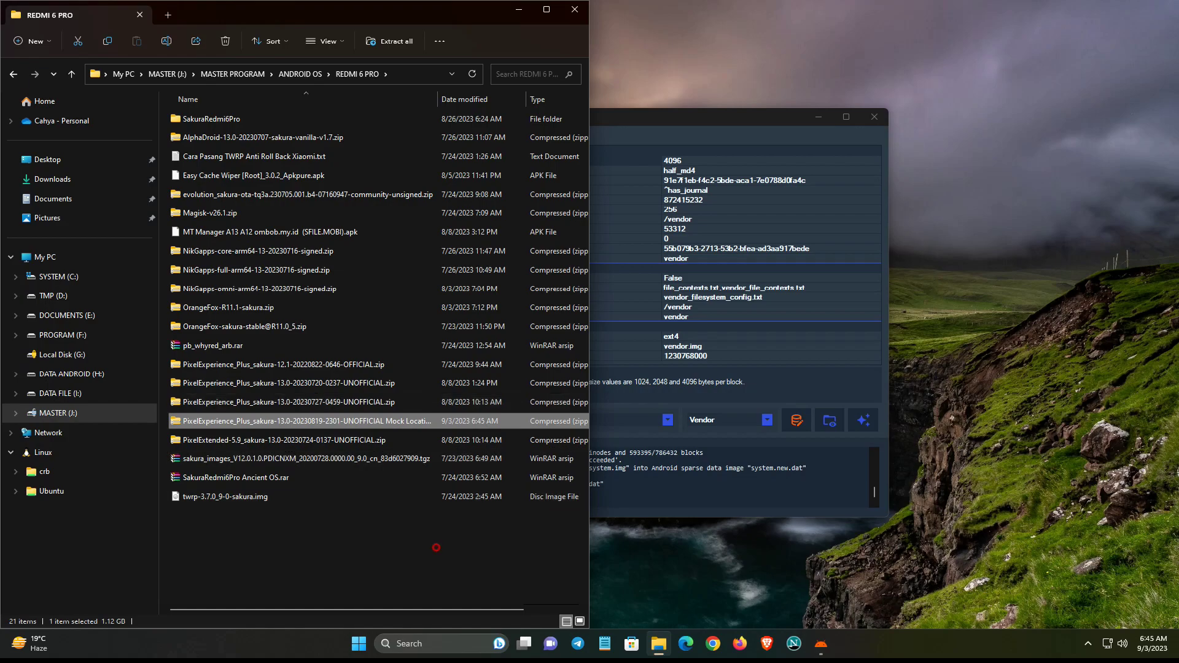
left_click(436, 547)
double_click(441, 100)
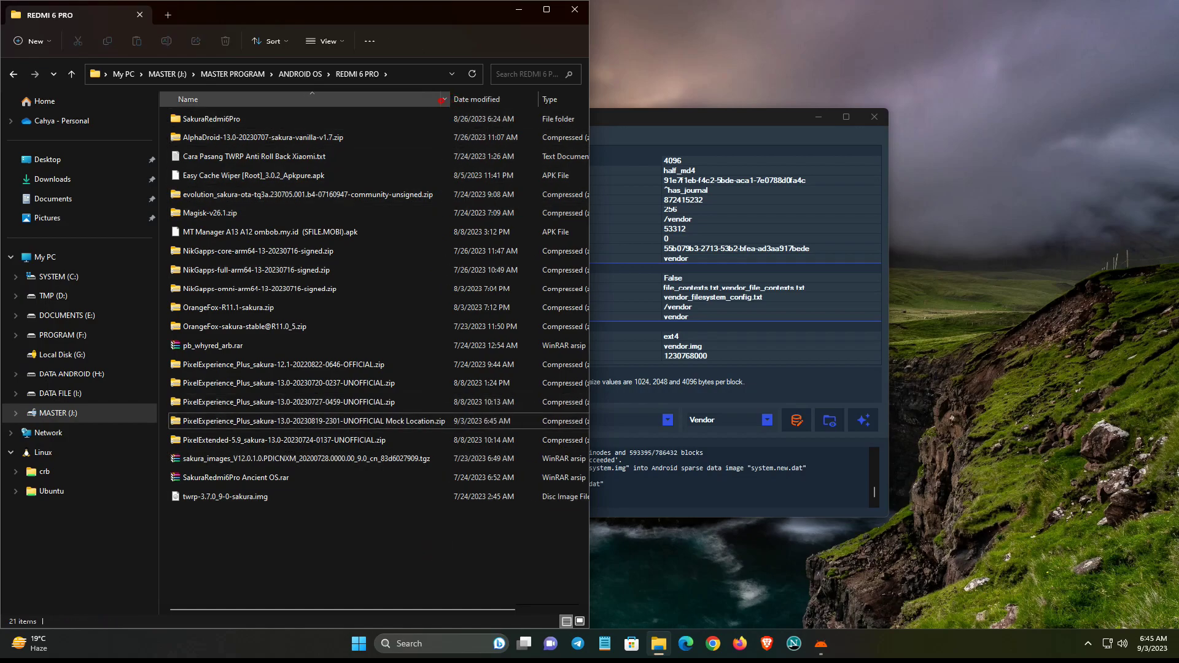
Step: Select the renamed ROM zip, and close the File Explorer window and Android Kitchen
left_click(368, 420)
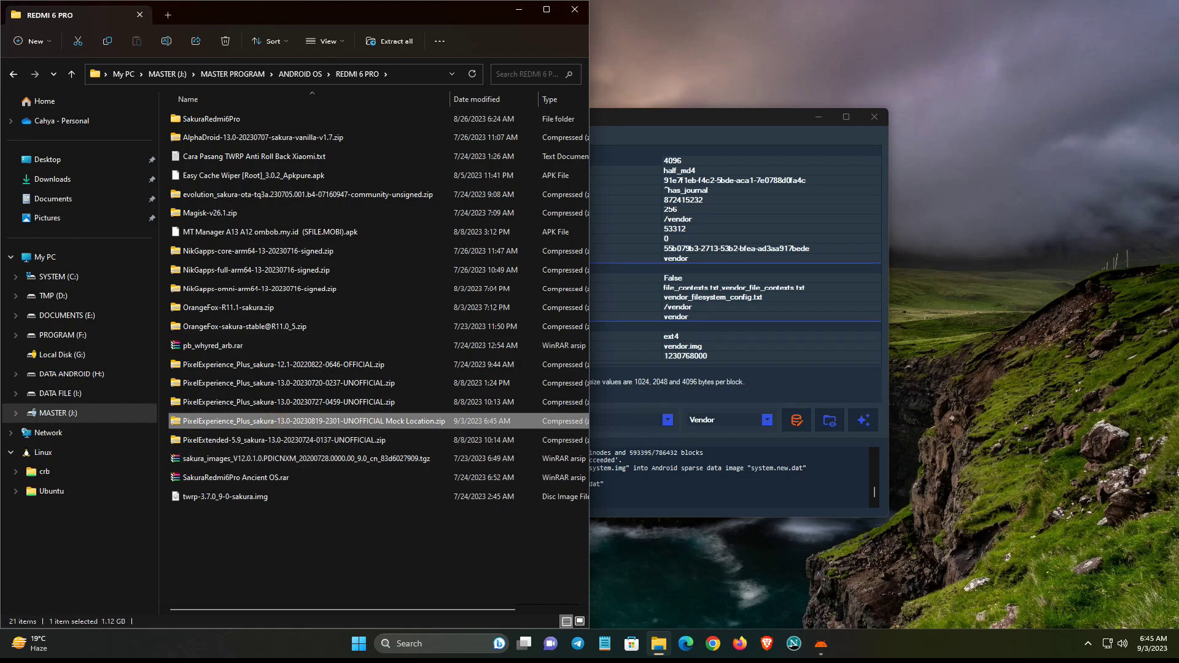
left_click(574, 9)
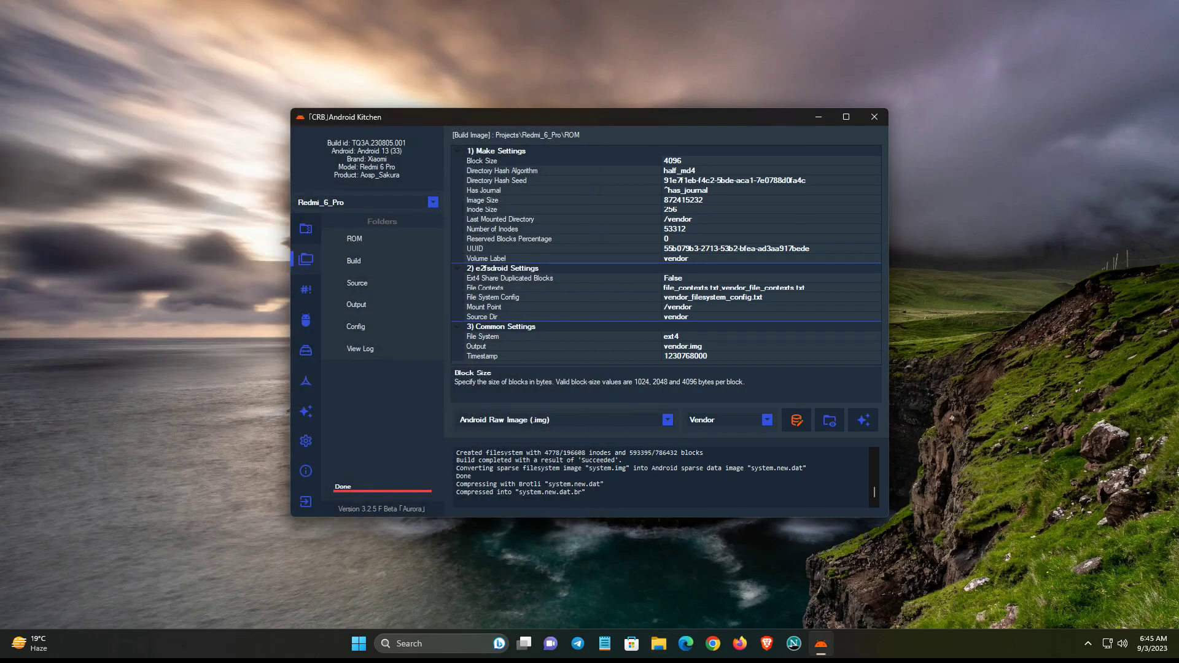
left_click(874, 117)
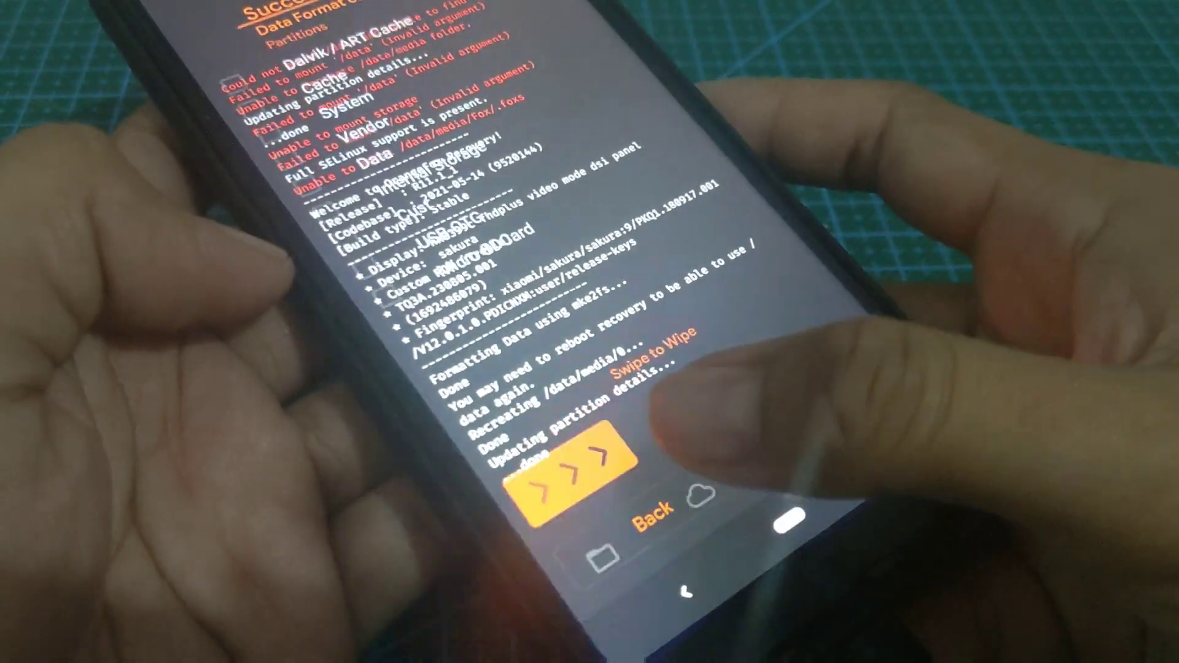
left_click(657, 513)
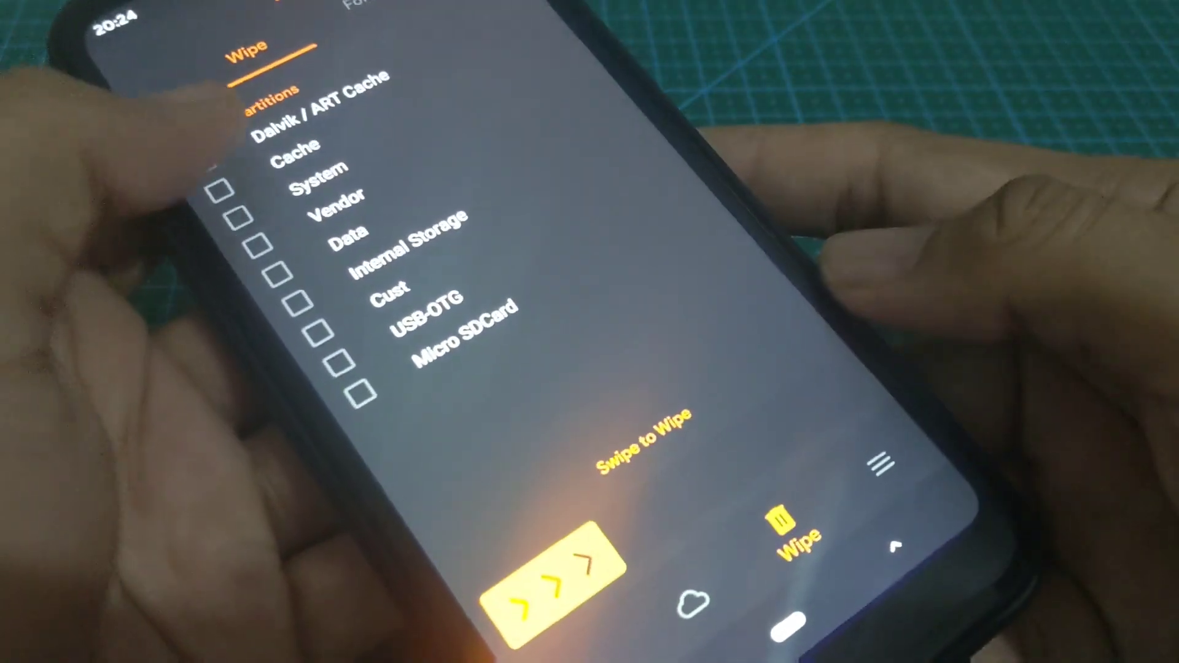
left_click(228, 185)
left_click(243, 218)
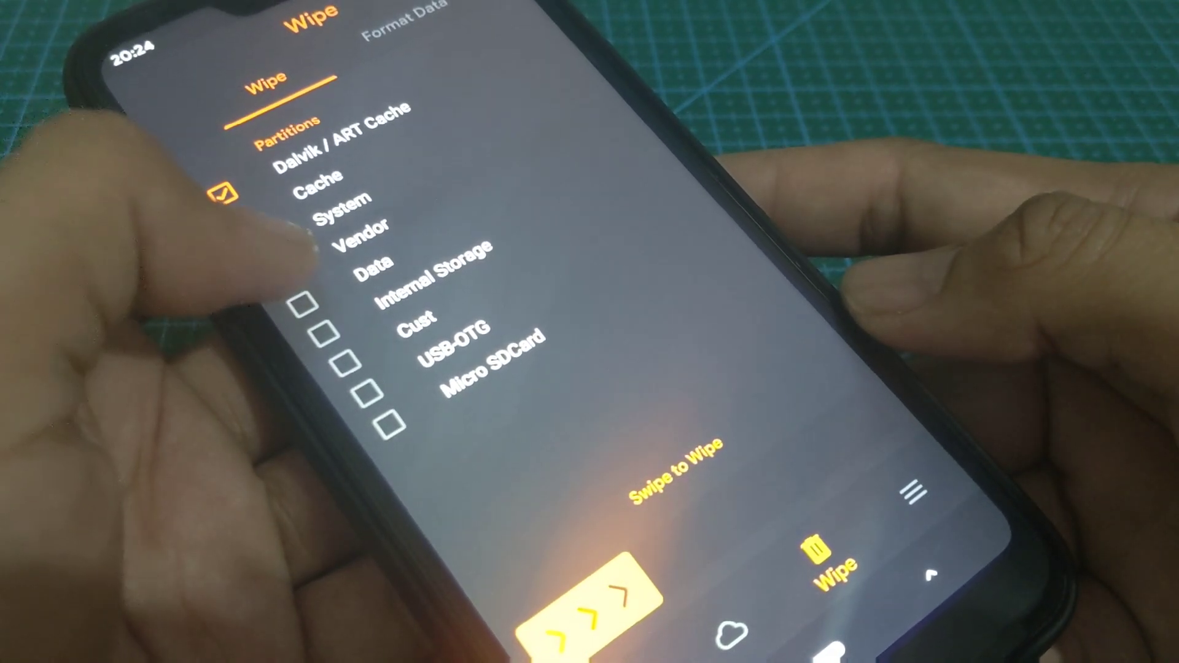
left_click(265, 245)
left_click(285, 274)
left_click(305, 302)
left_click(325, 332)
left_click(346, 361)
left_click_drag(589, 614, 743, 521)
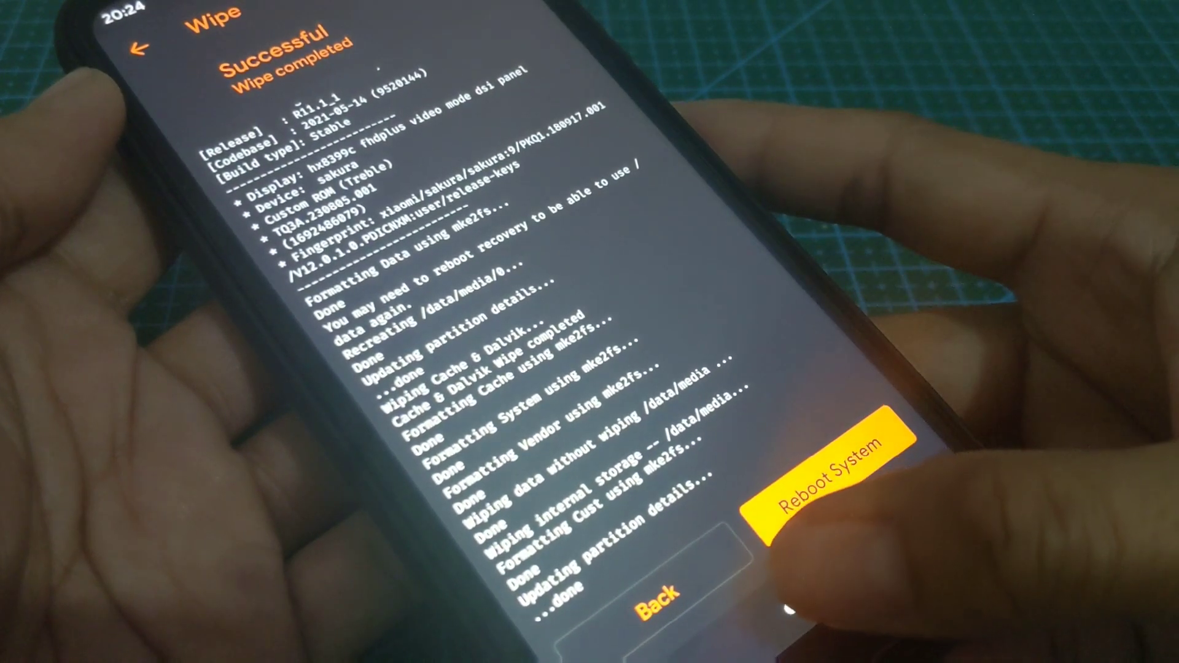
left_click(663, 608)
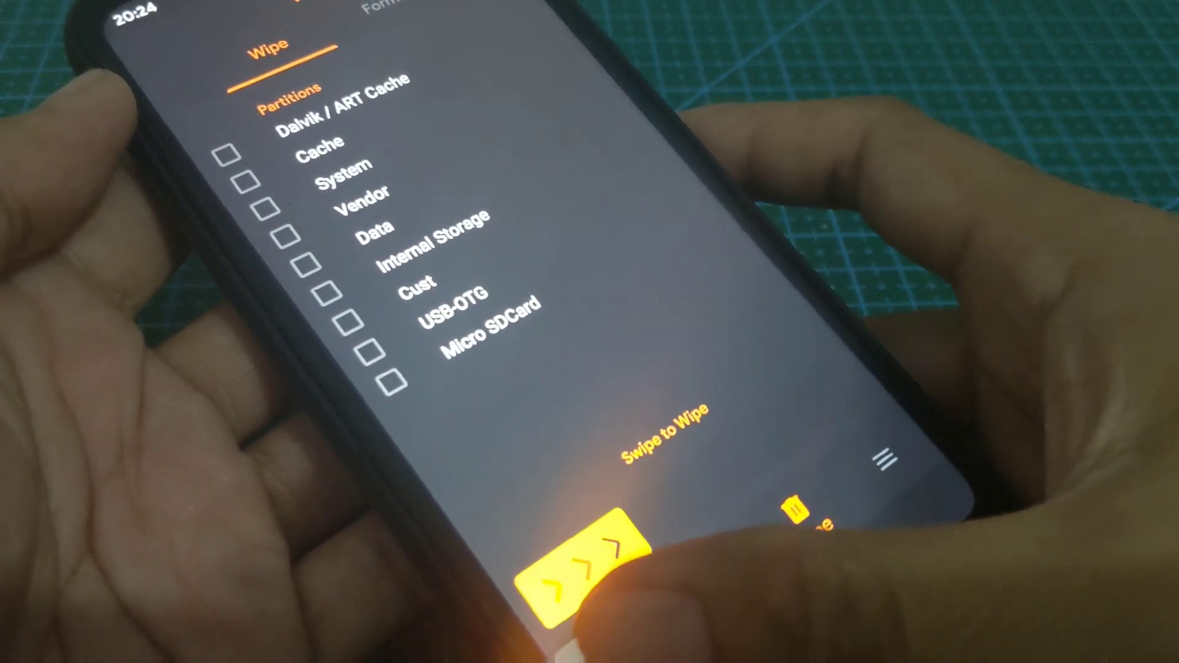
left_click(606, 646)
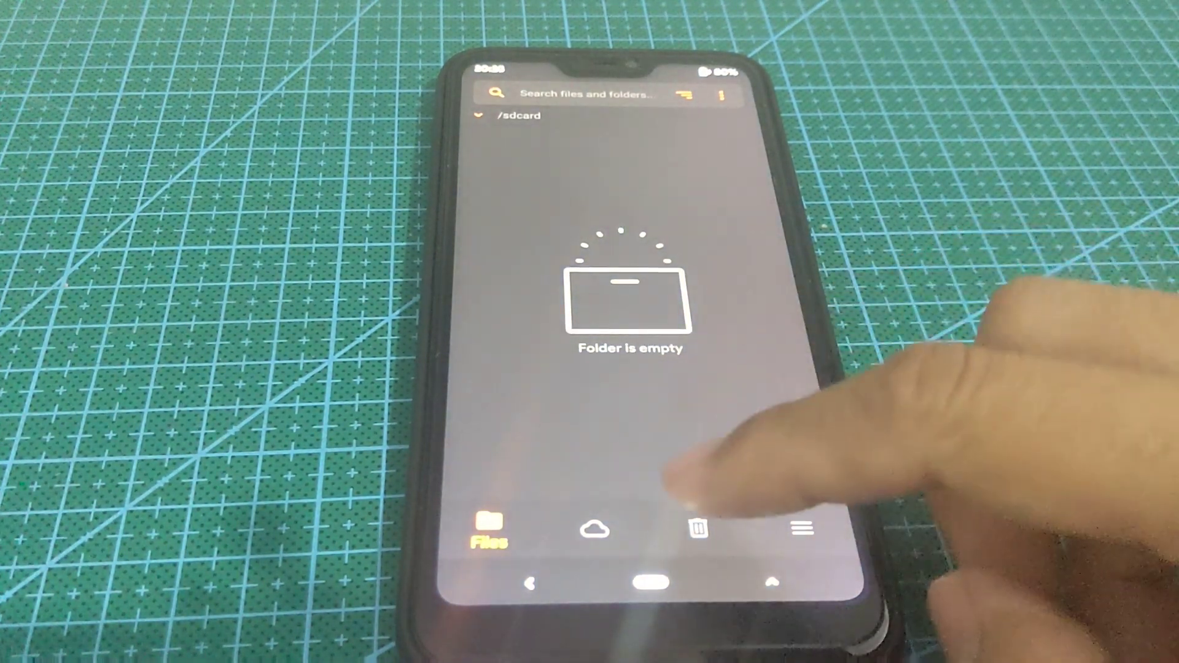
left_click(698, 528)
left_click(801, 528)
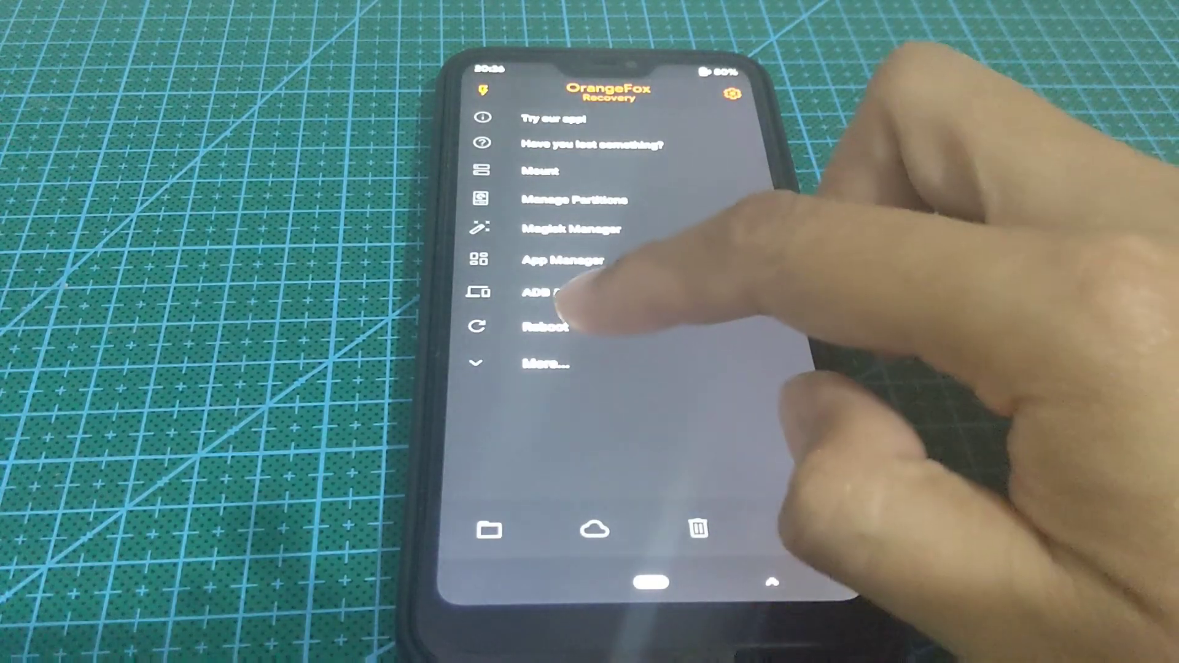
left_click(552, 326)
left_click(702, 110)
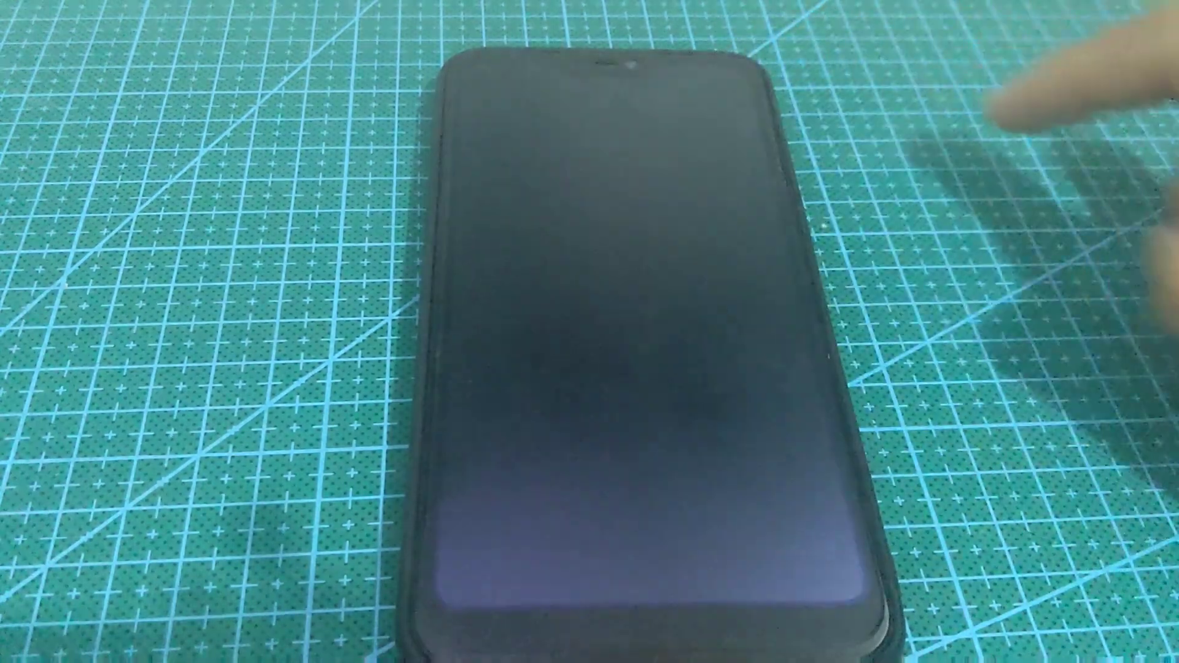